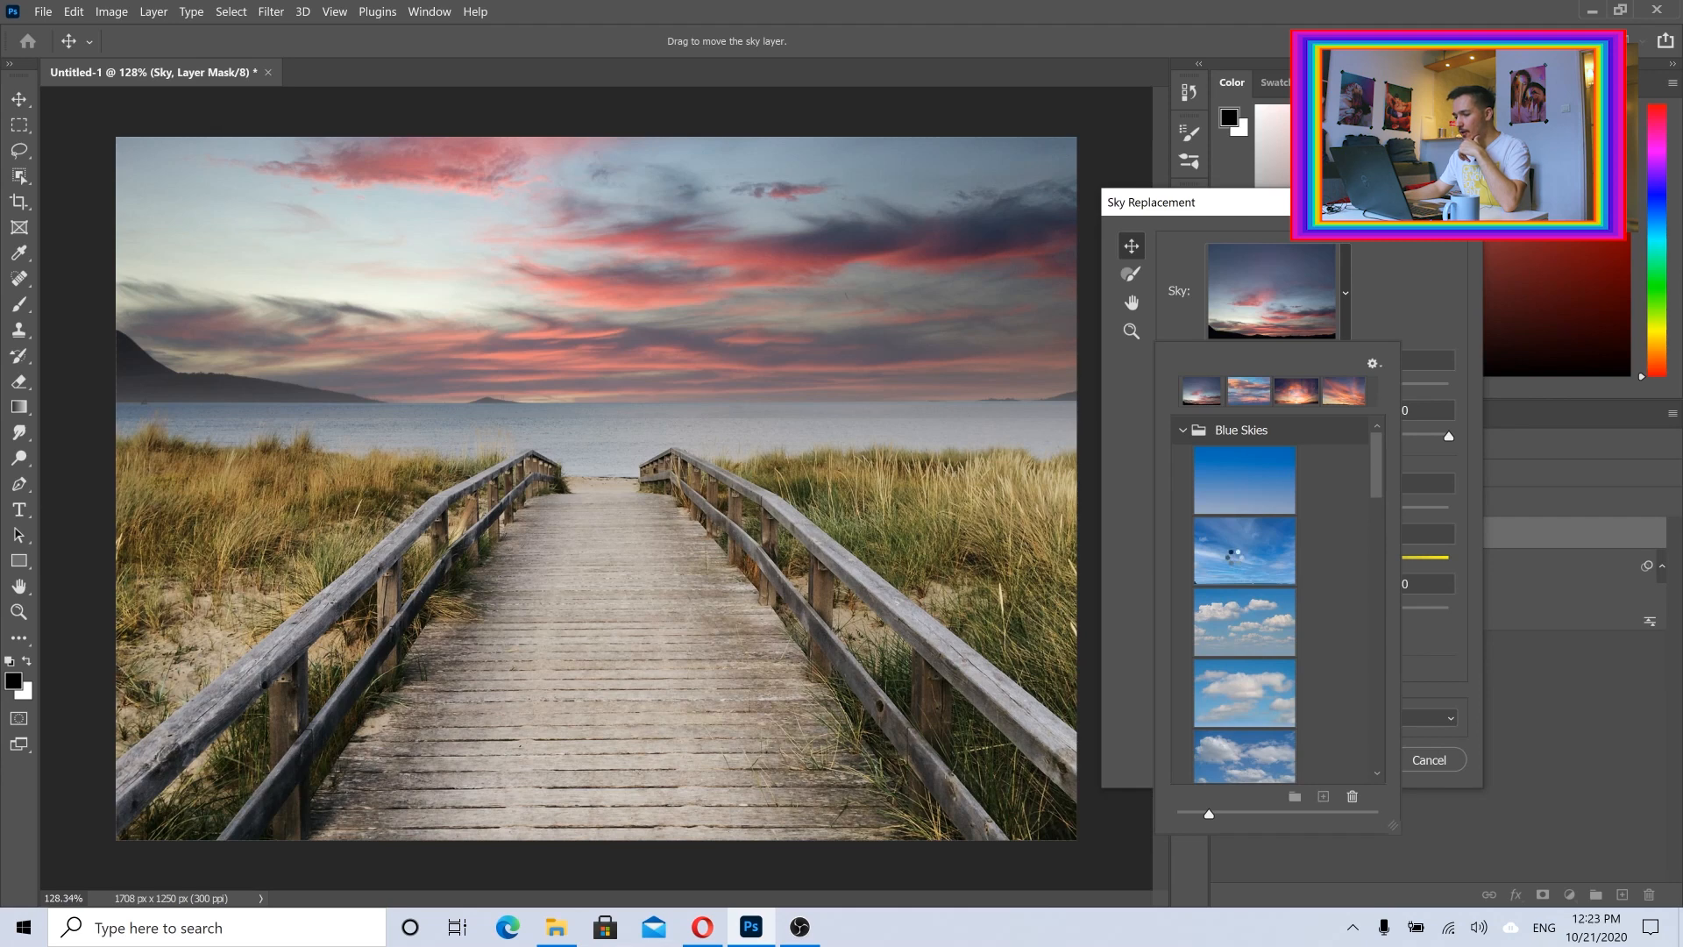
Step: Try the wispy and scattered-cloud Blue Skies presets, as well as the rainbow and orange sunset skies from the Spectacular group
click(1234, 562)
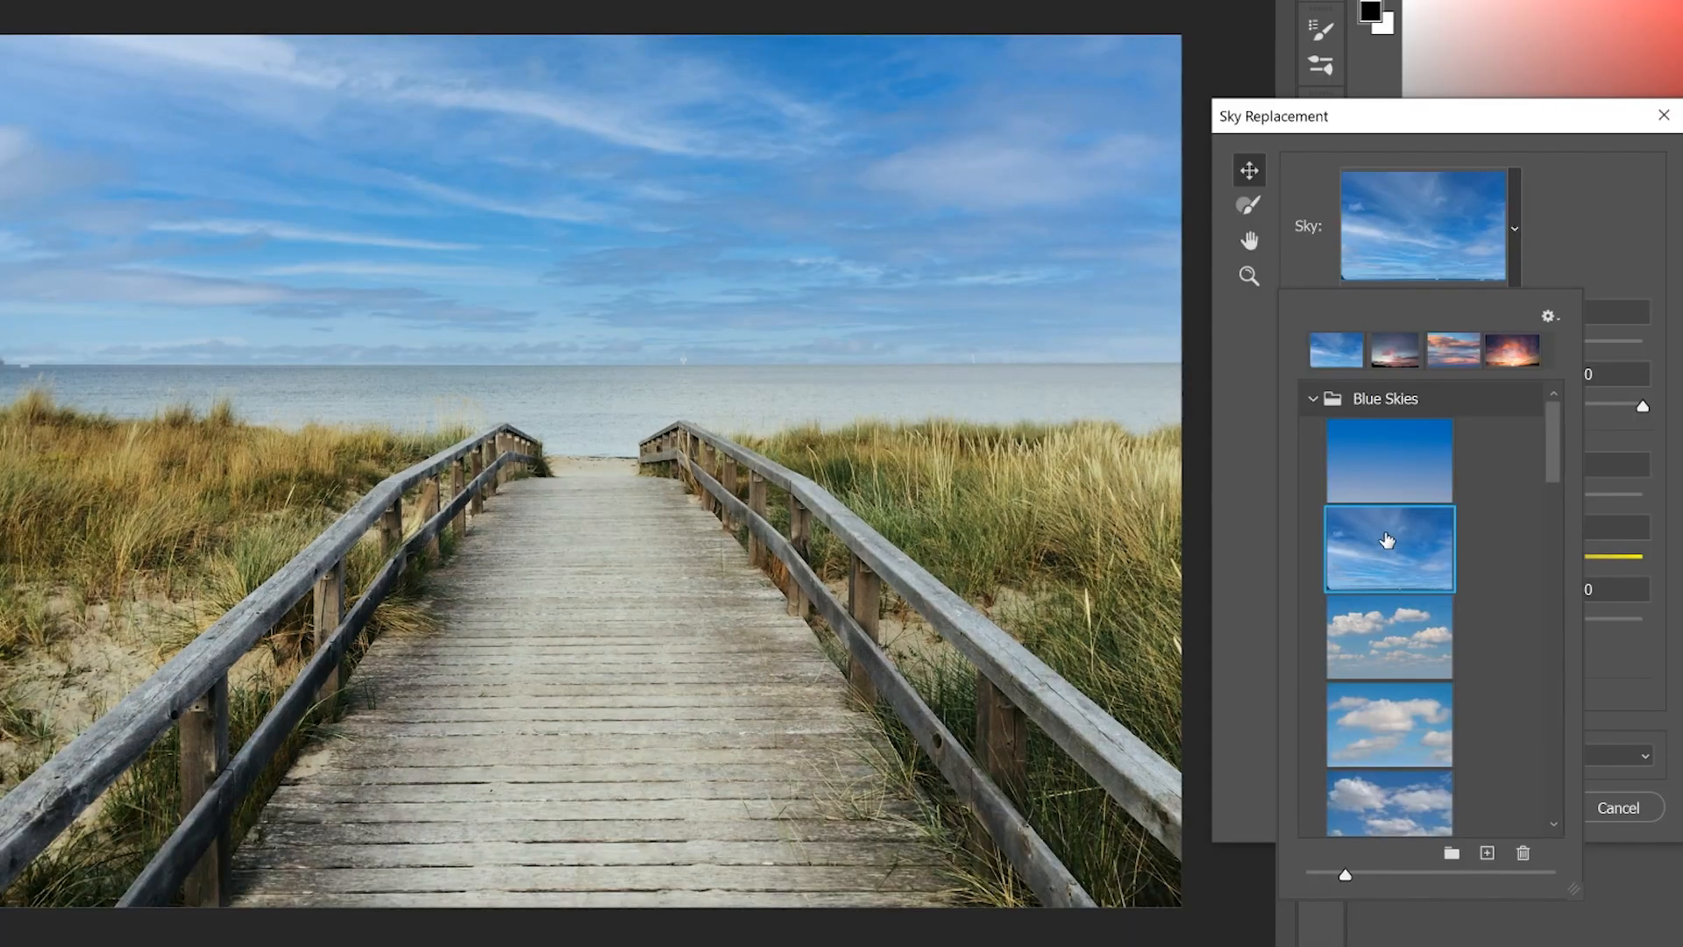
click(1382, 654)
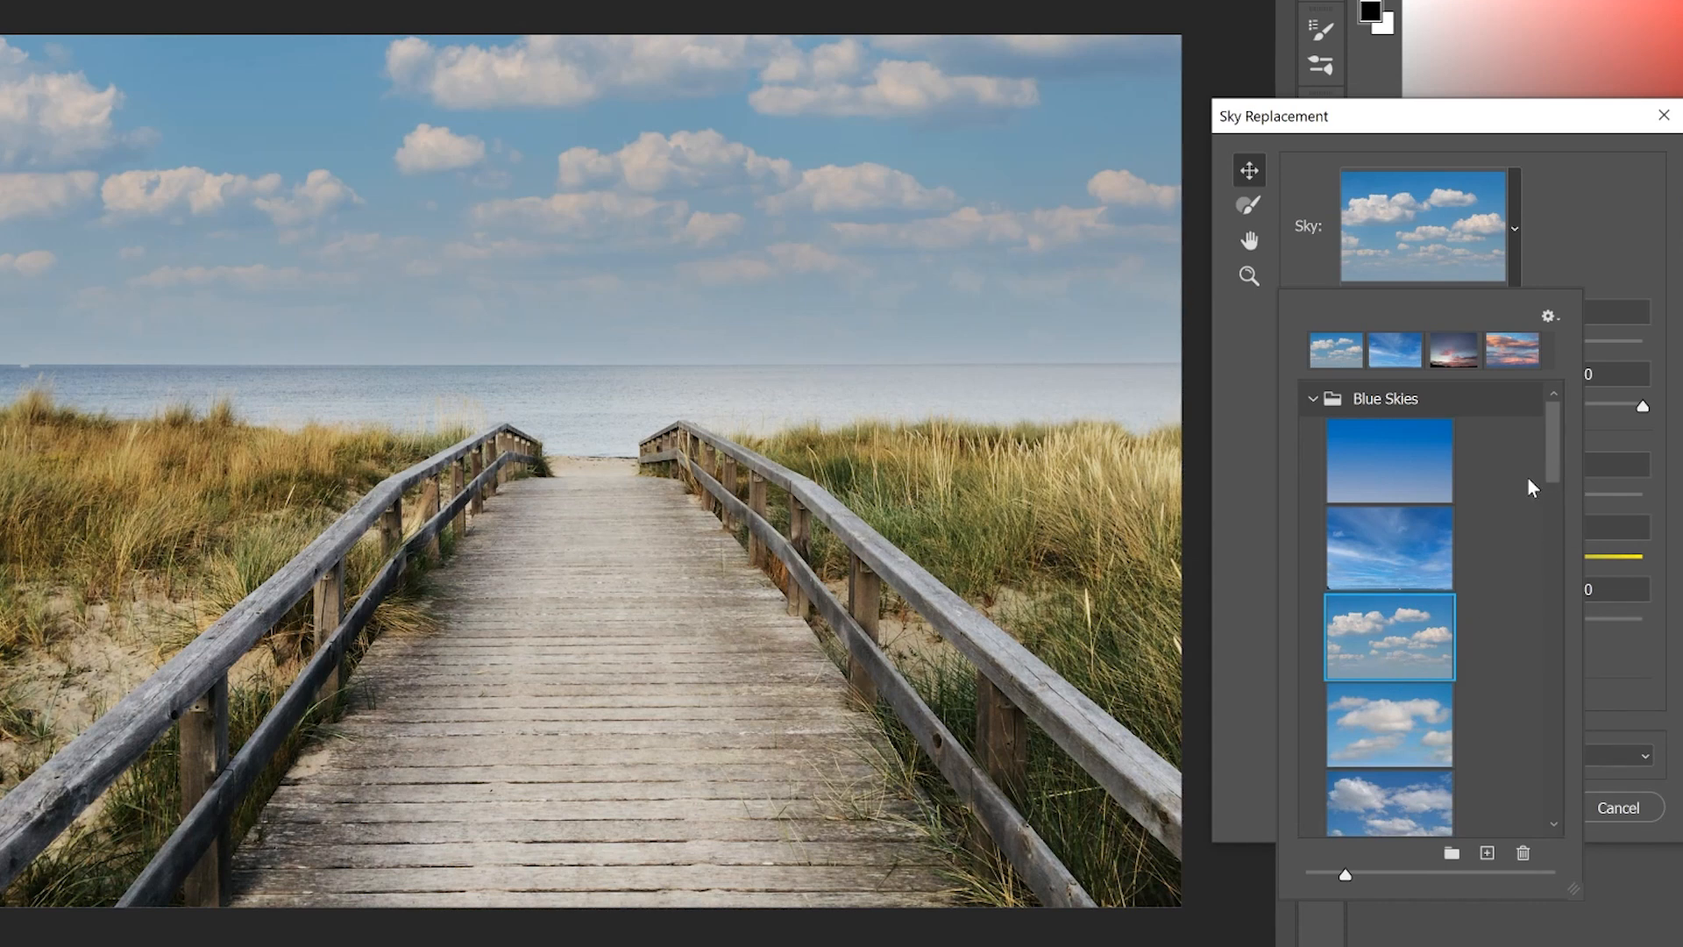
drag(1548, 450, 1553, 575)
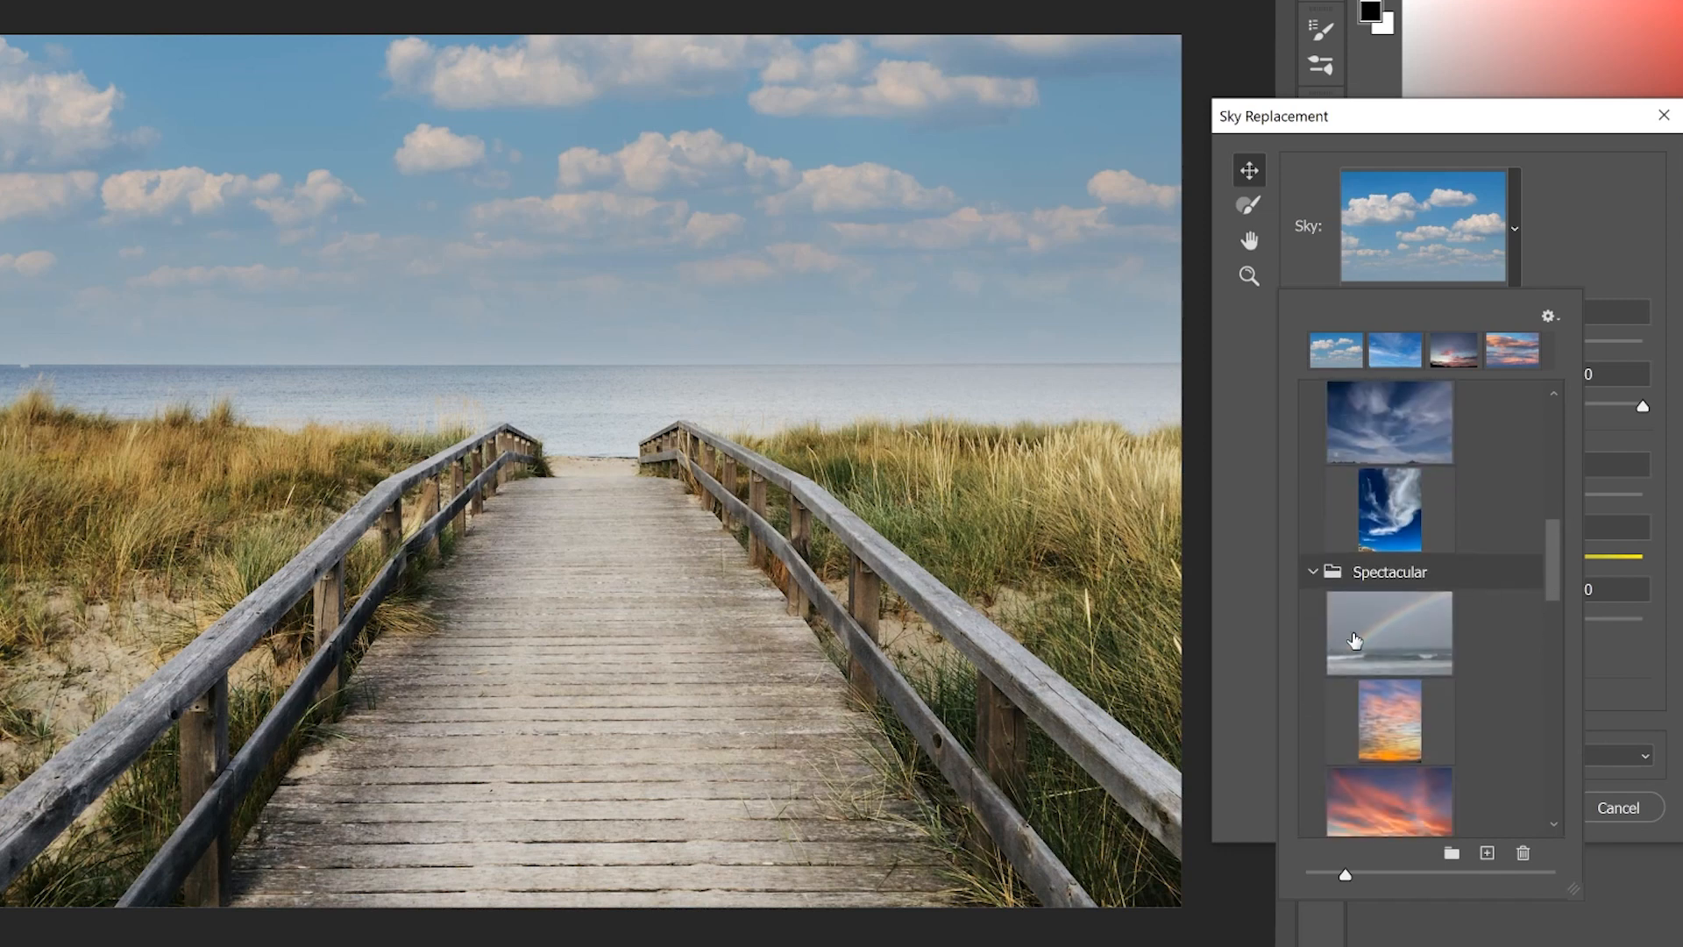
click(1339, 640)
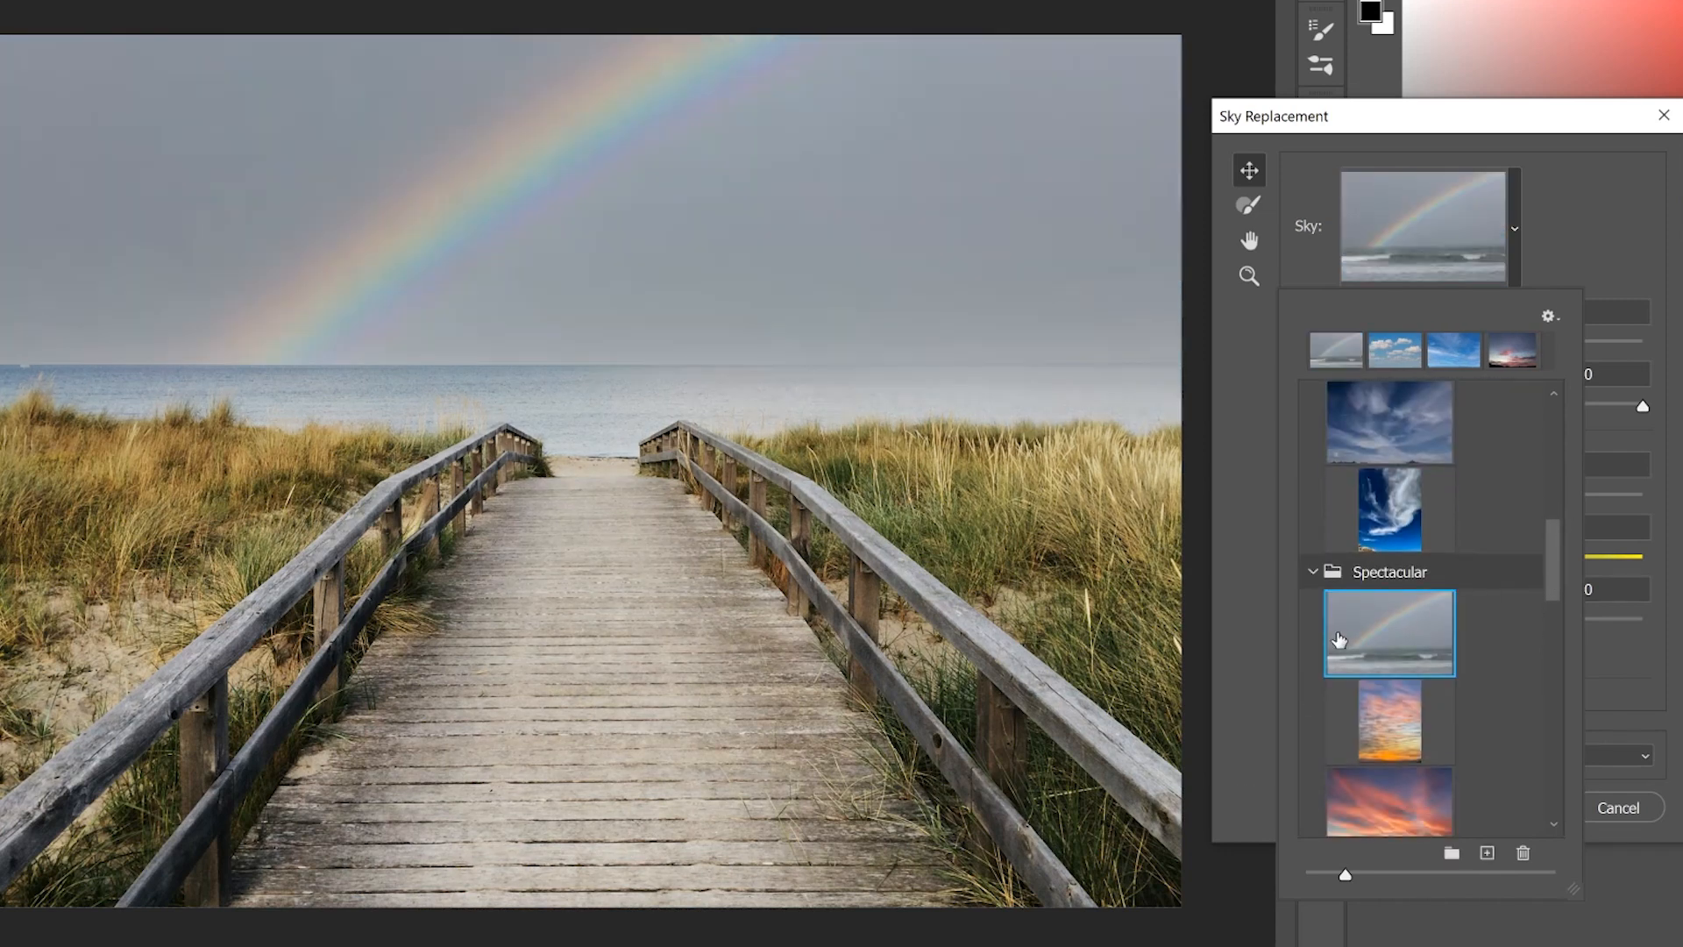
click(1394, 730)
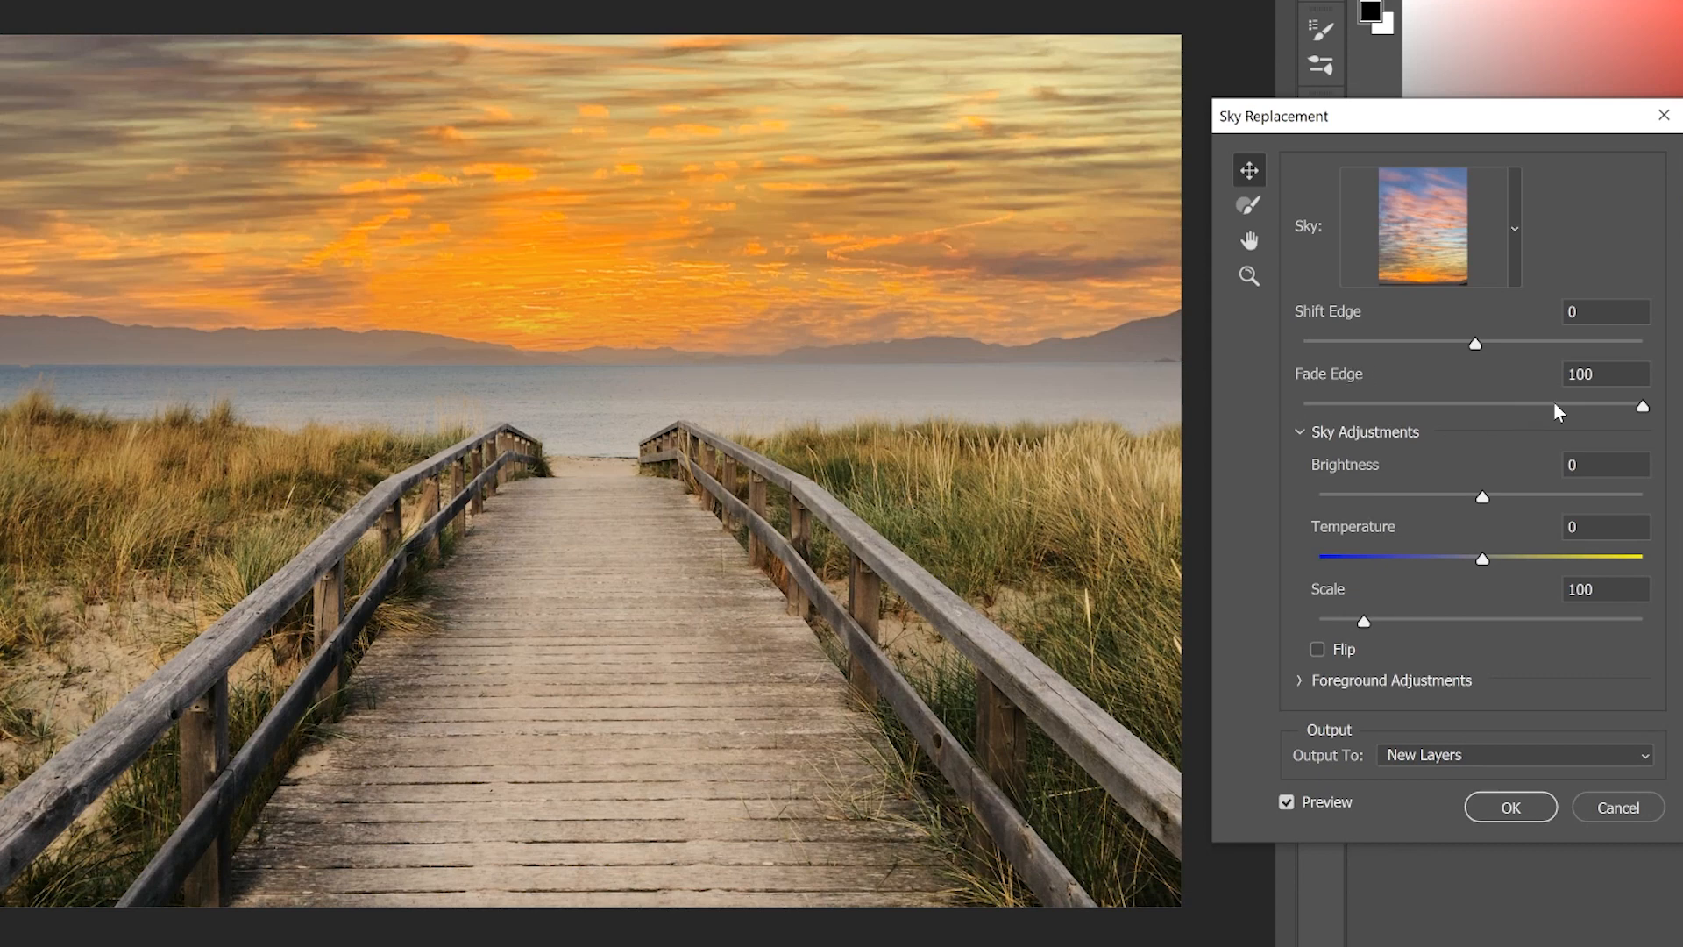
Step: Set Fade Edge to 68 for the orange sunset sky, and try Shift Edge at 38 before resetting it to 0
drag(1569, 403, 1324, 403)
click(1583, 405)
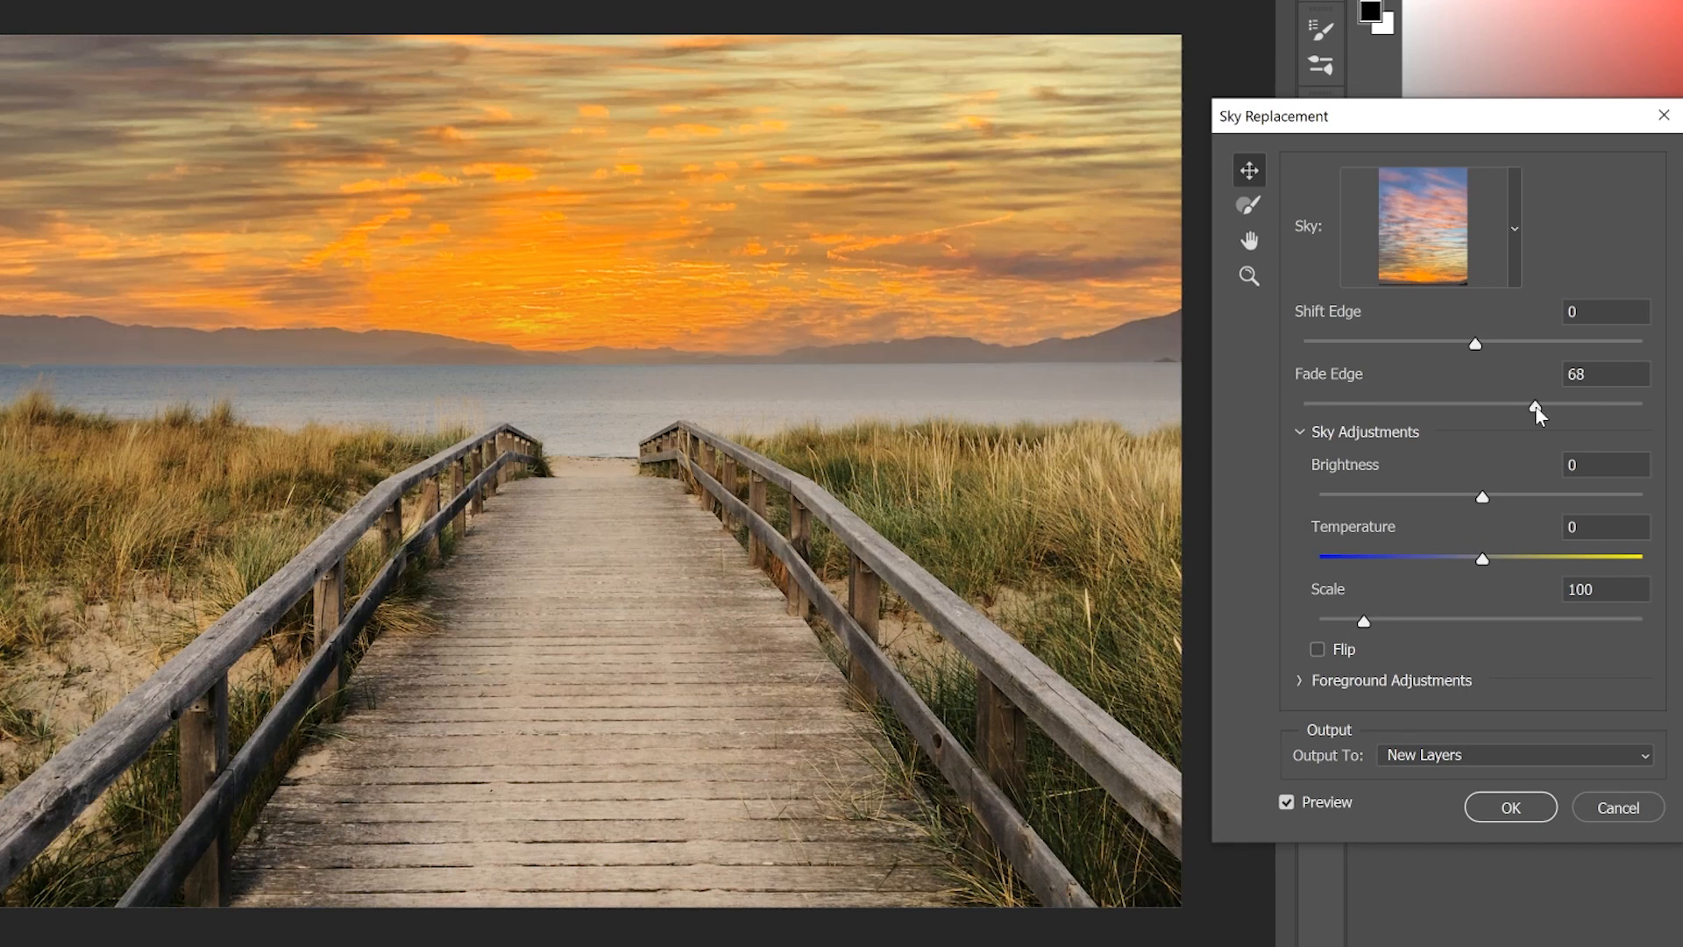
click(1539, 339)
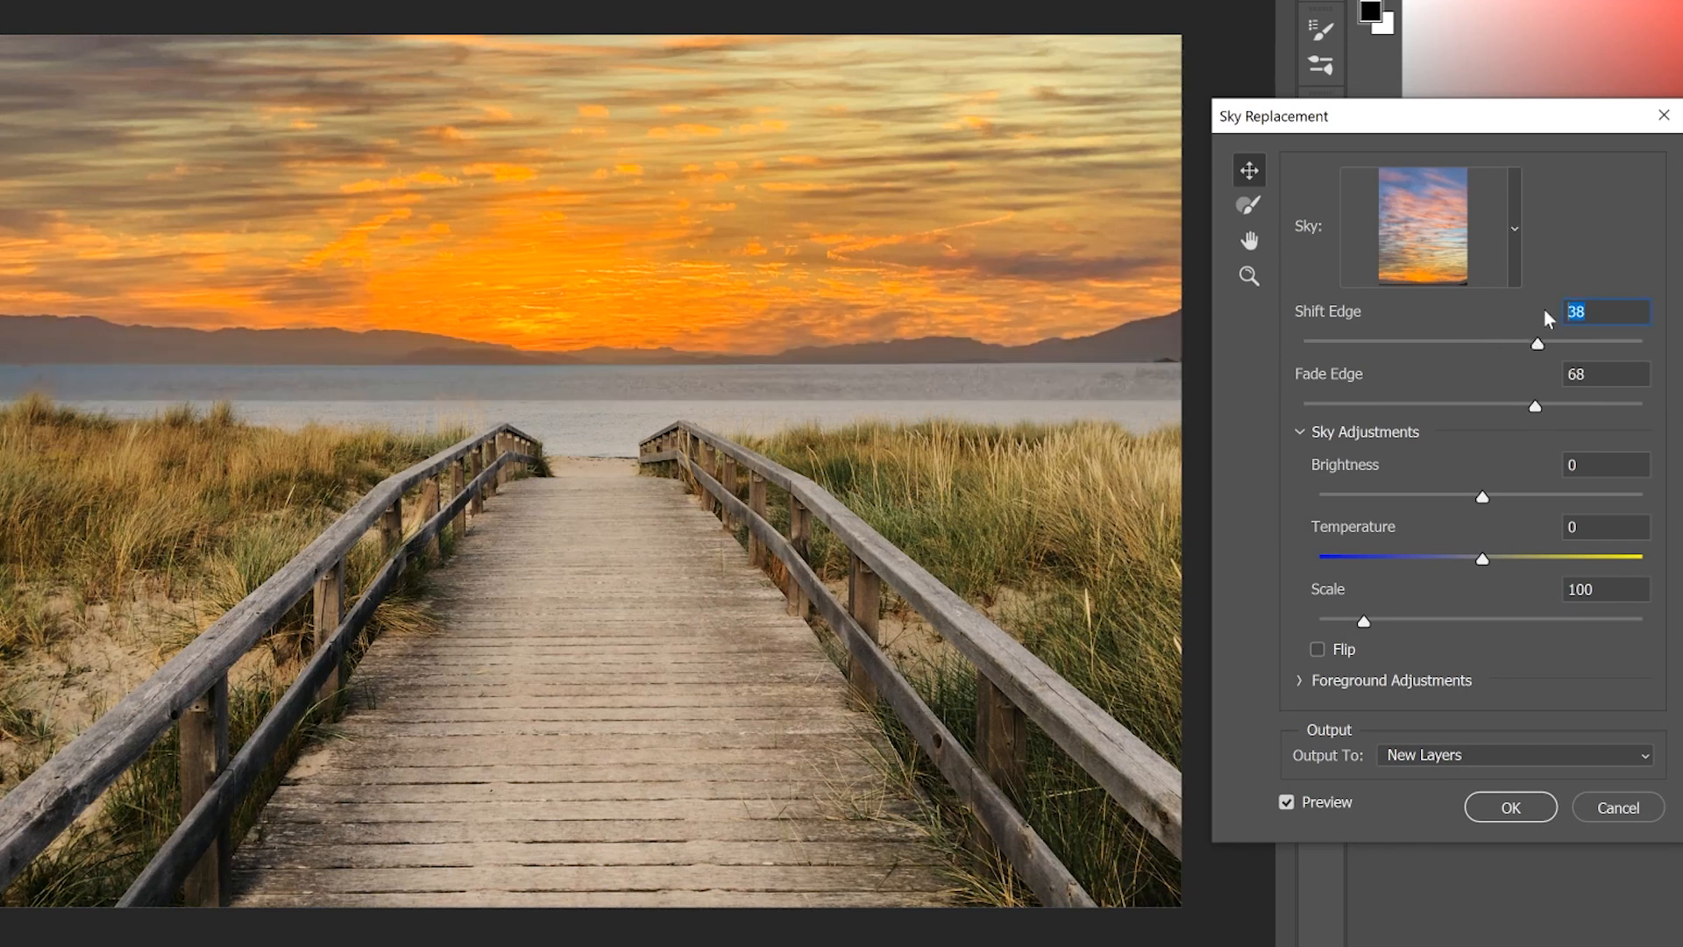
text(0)
Step: Try darker and brighter skies with Brightness up to 34, and reset Shift Edge and Brightness to 0
drag(1486, 485, 1416, 492)
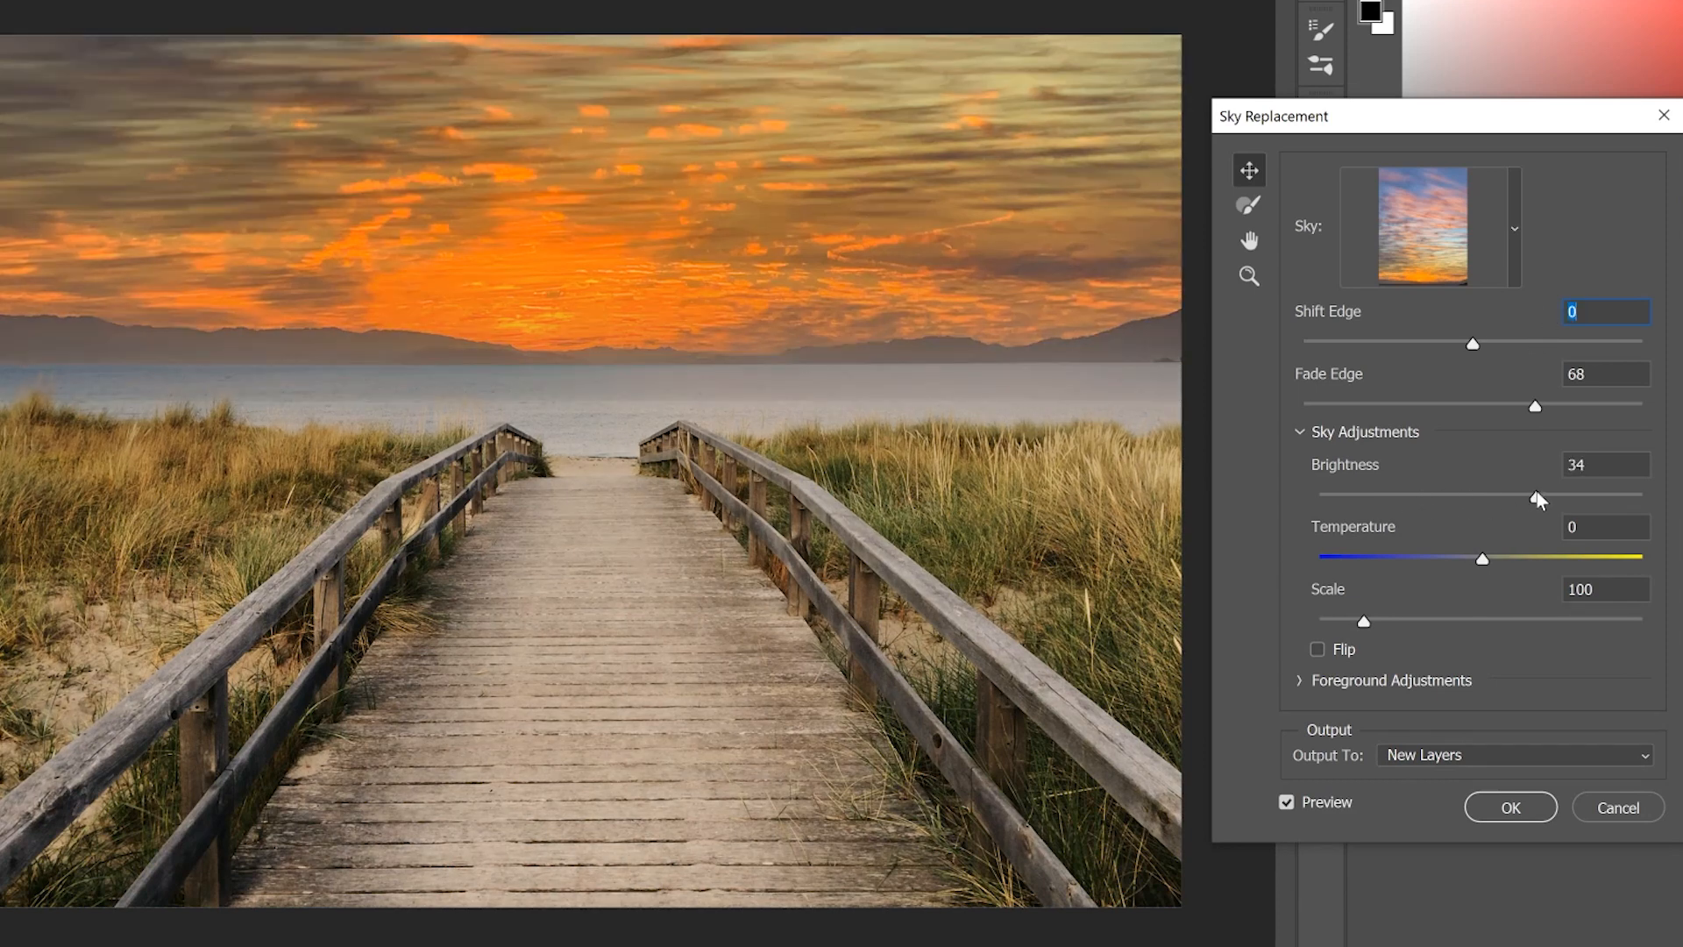
click(1537, 493)
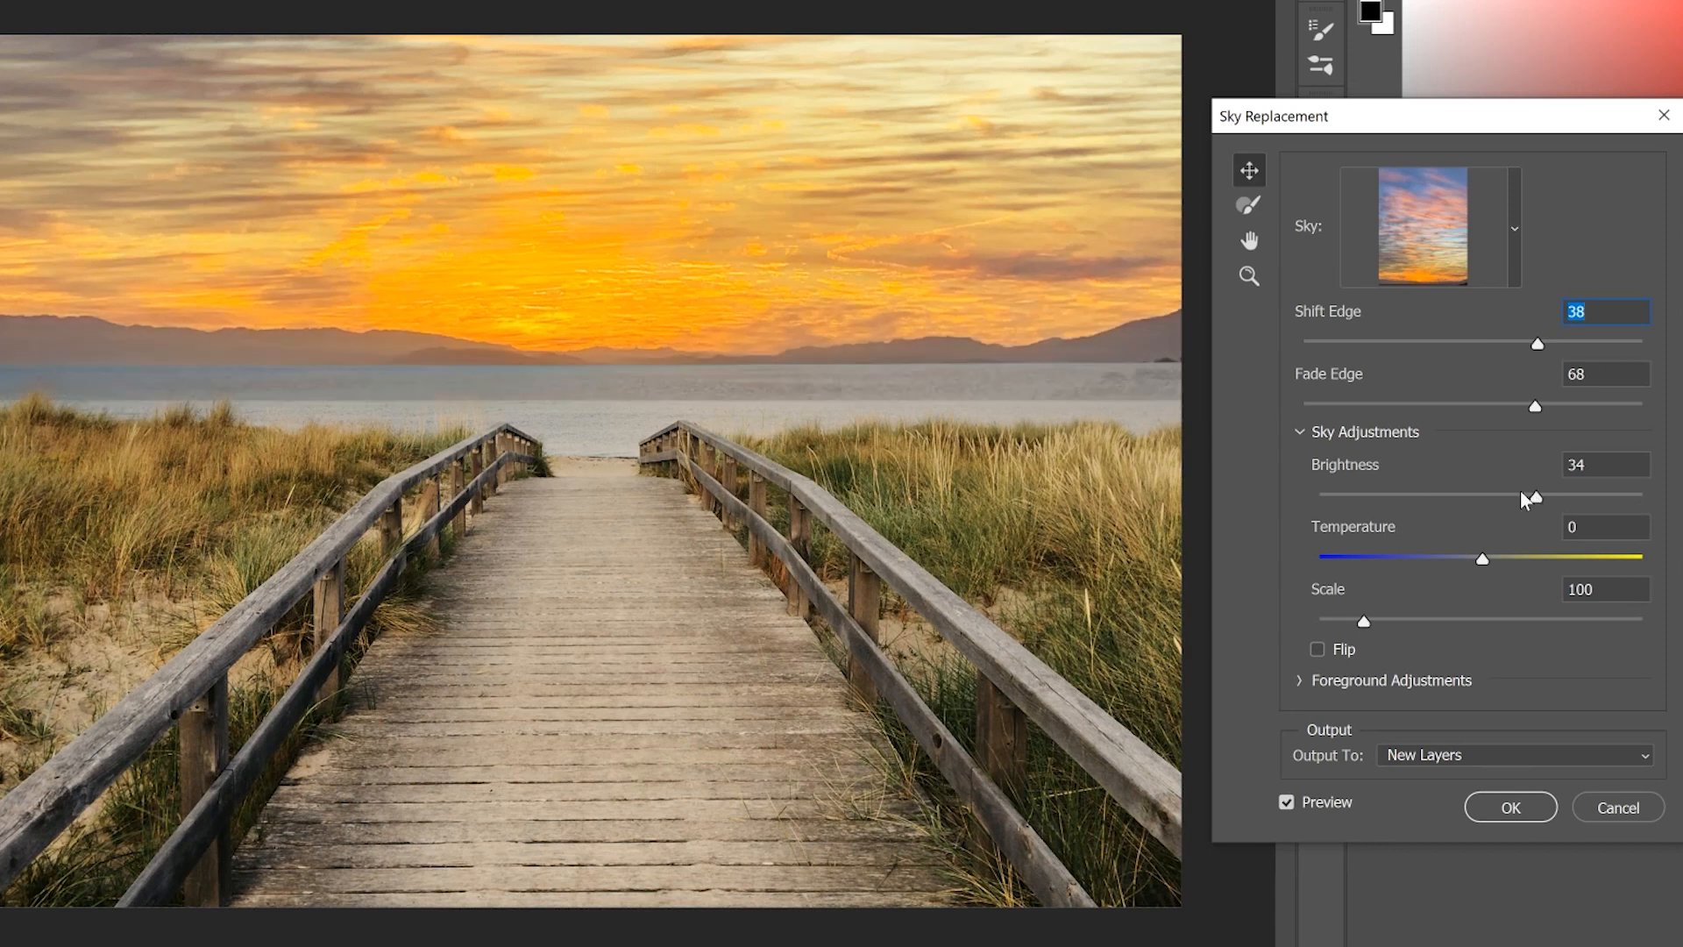
text(0)
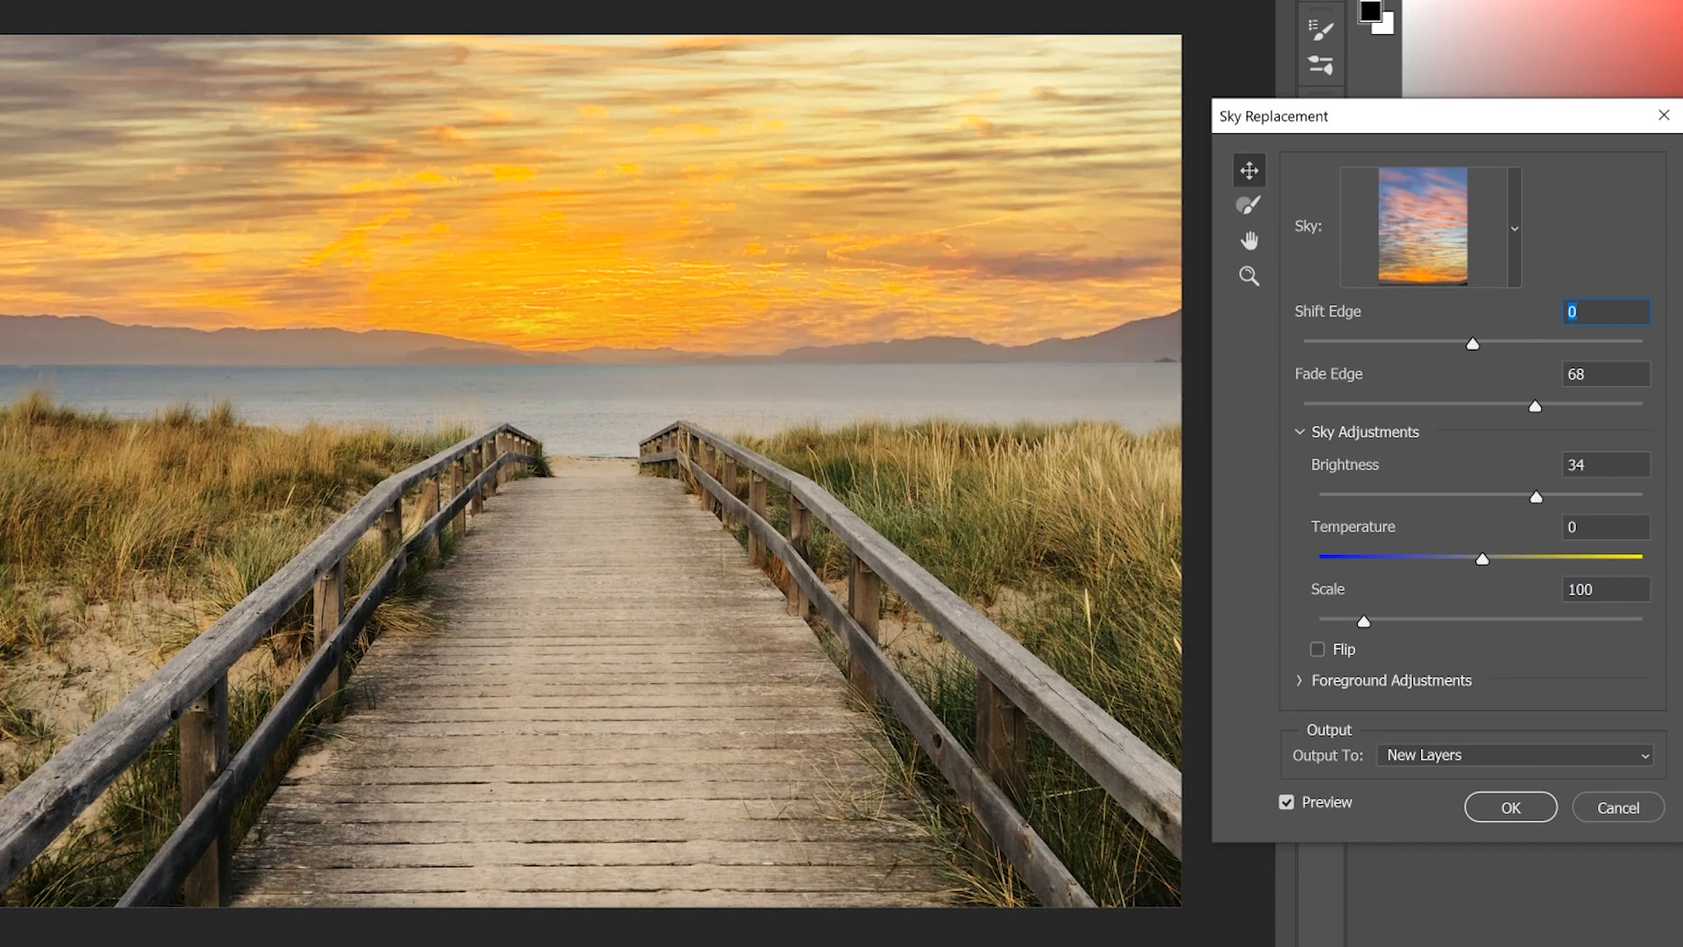
click(1569, 465)
text(0)
key(Tab)
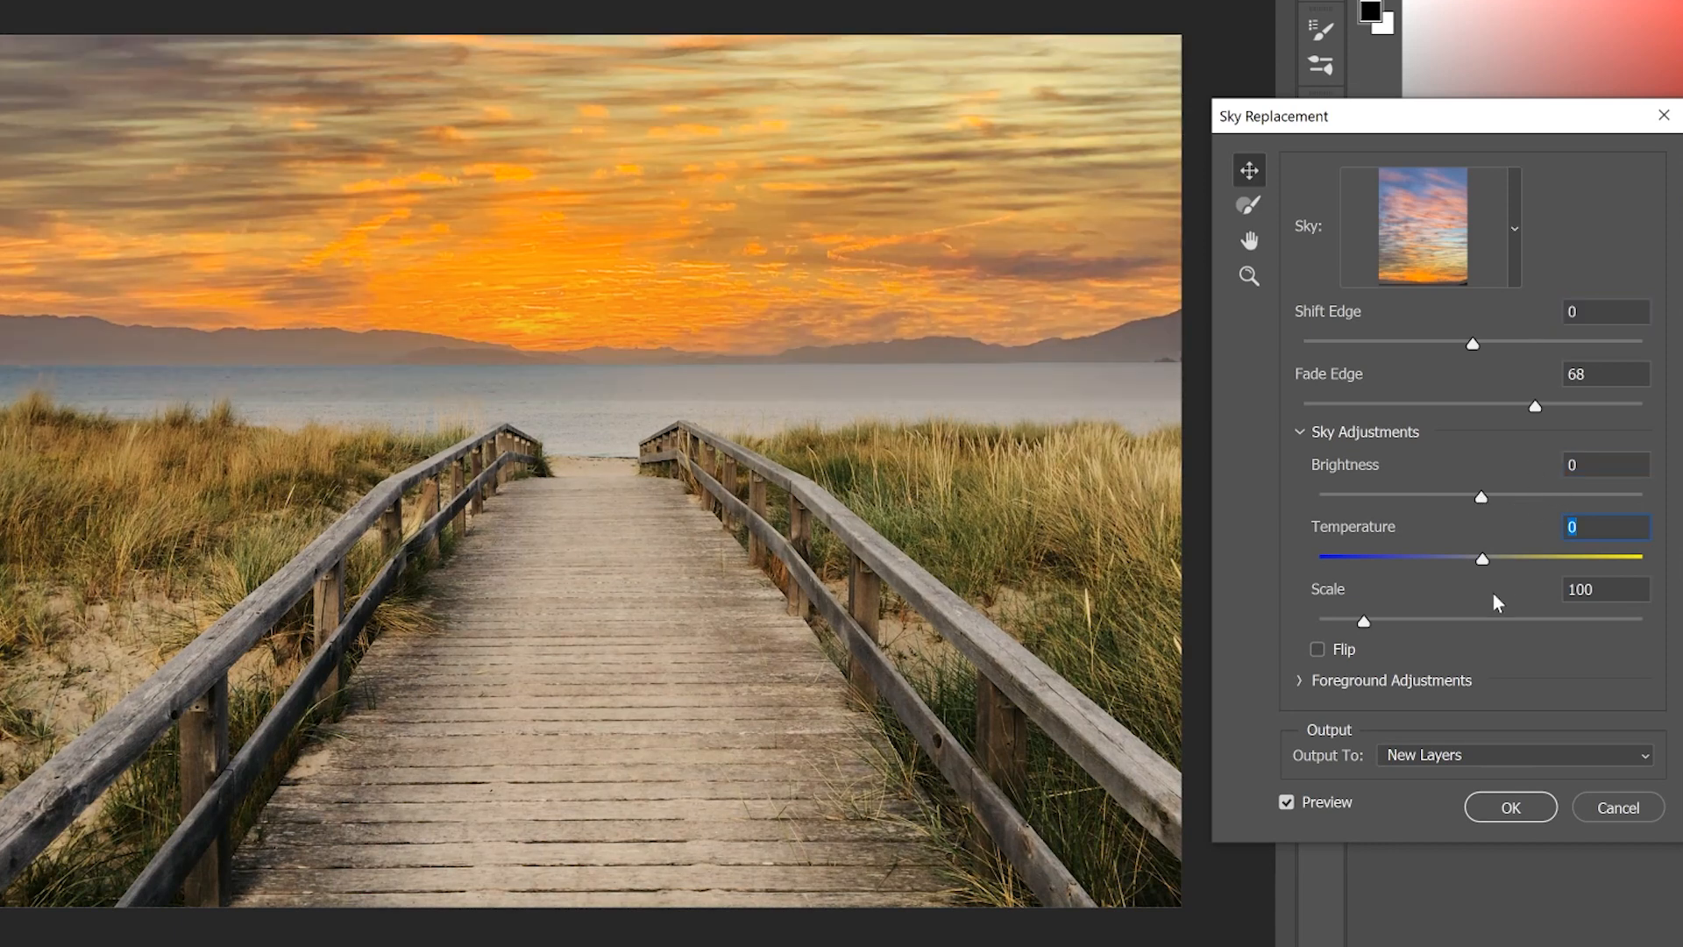
Step: Try a cooler and a warmer sky Temperature, and reset Temperature to 0
click(1401, 558)
click(1598, 556)
text(0)
Step: Try the sky Scale at 208 and 123, and set it to 137
click(1464, 619)
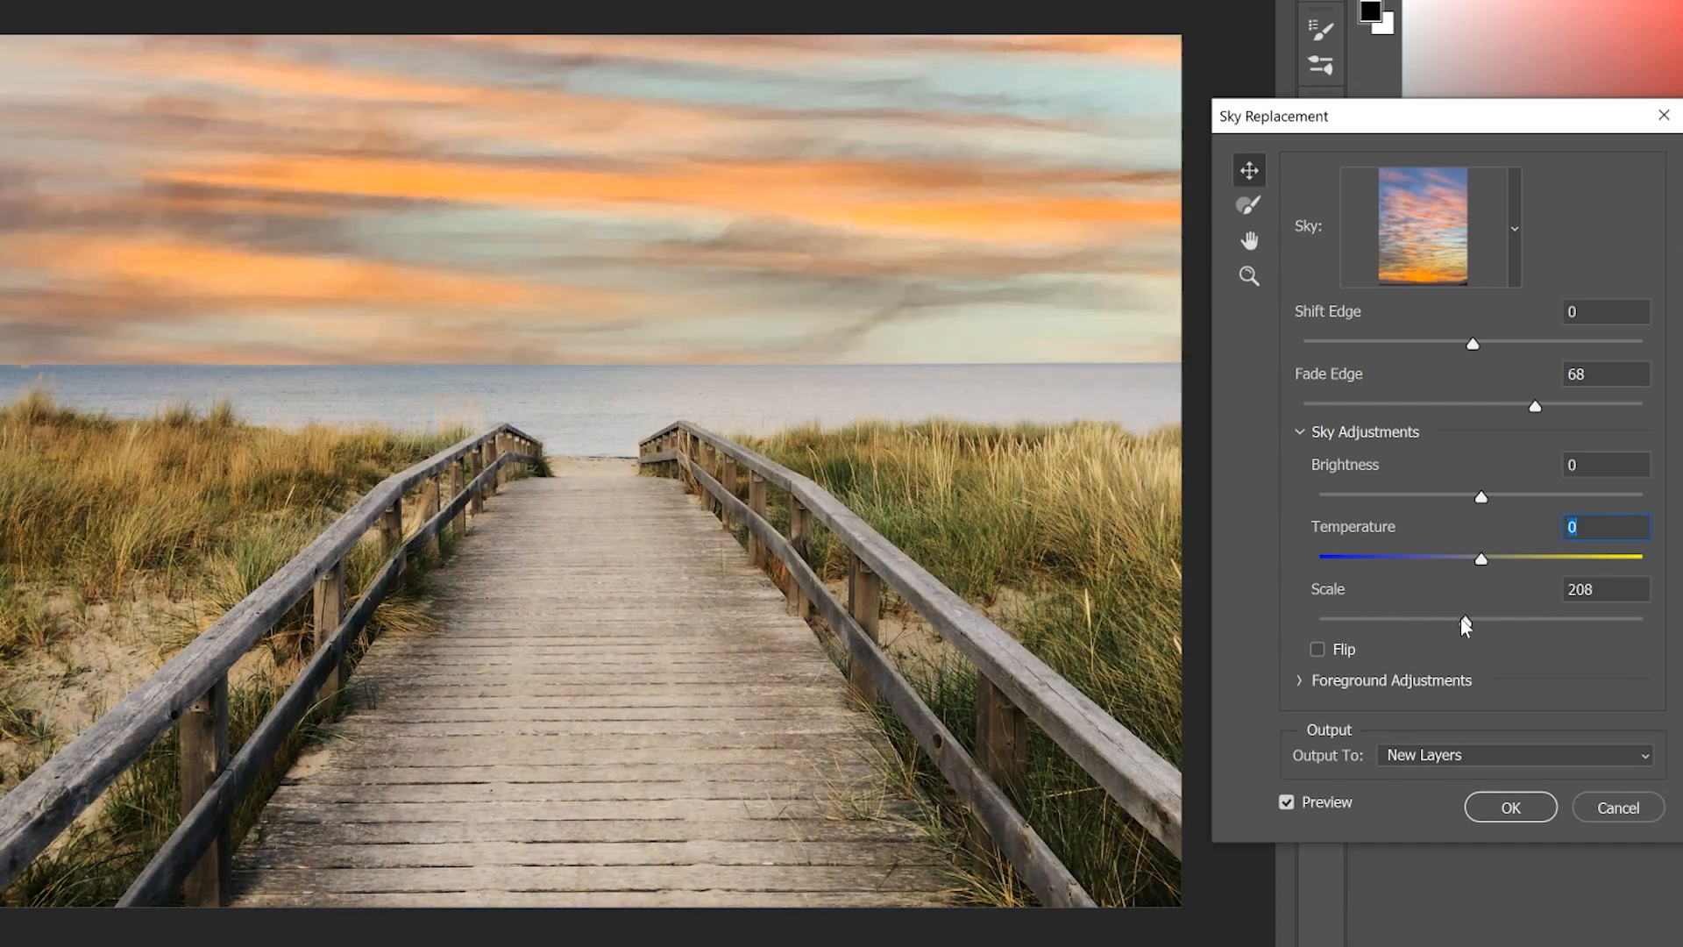
click(1385, 619)
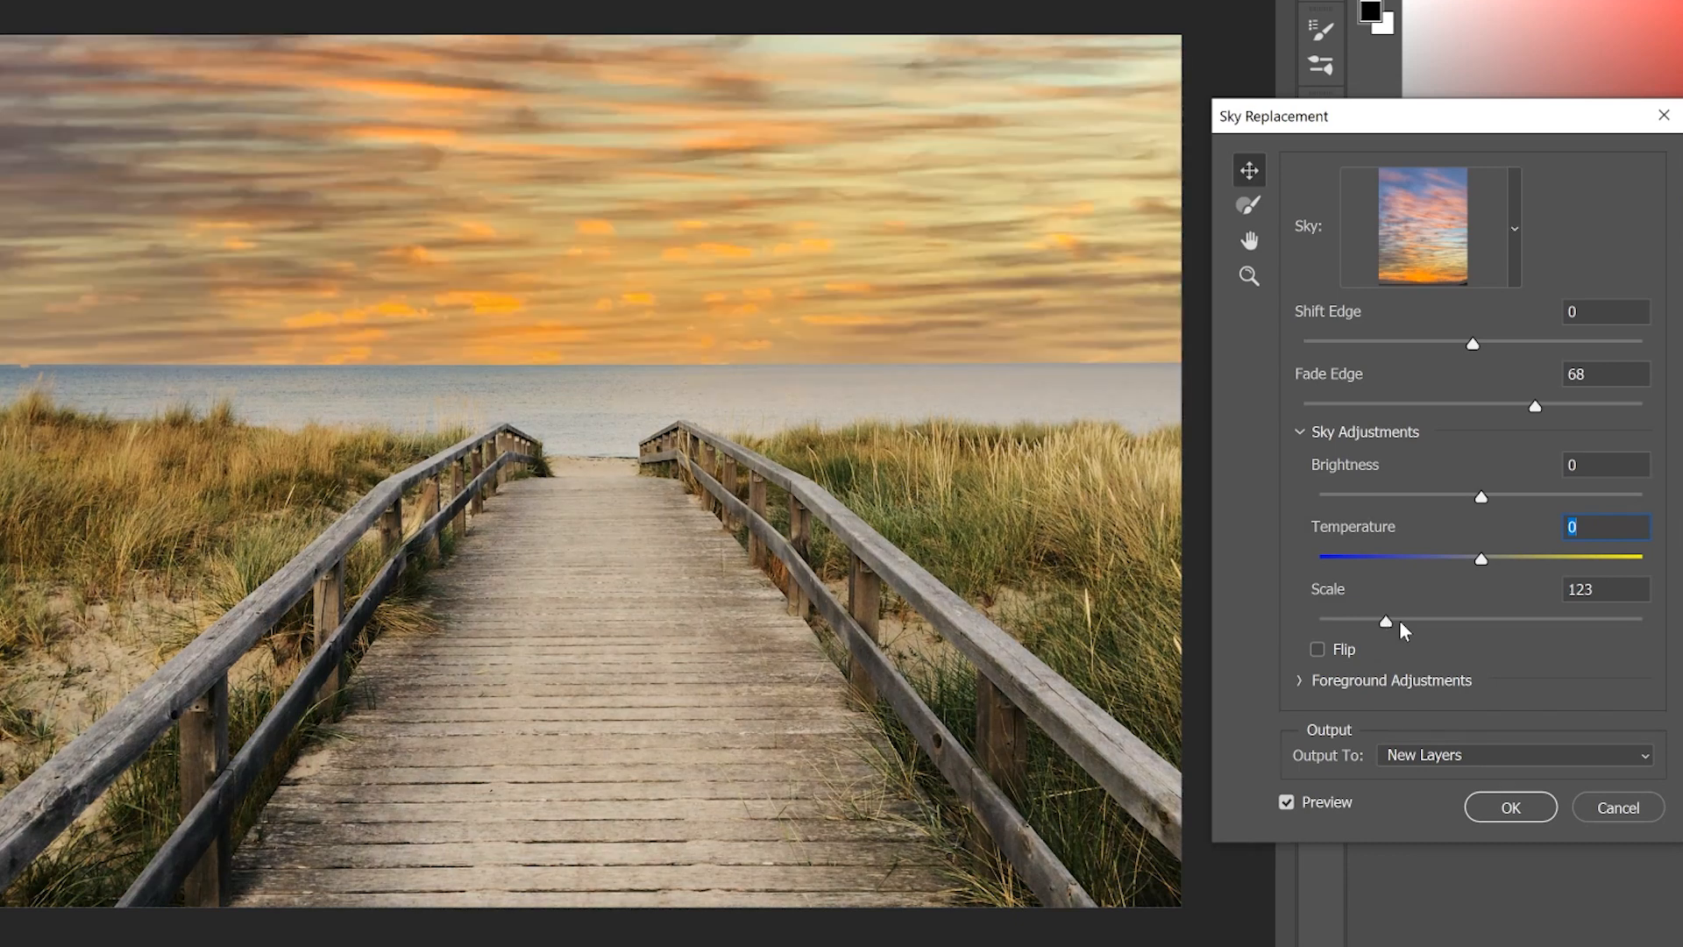
click(1400, 619)
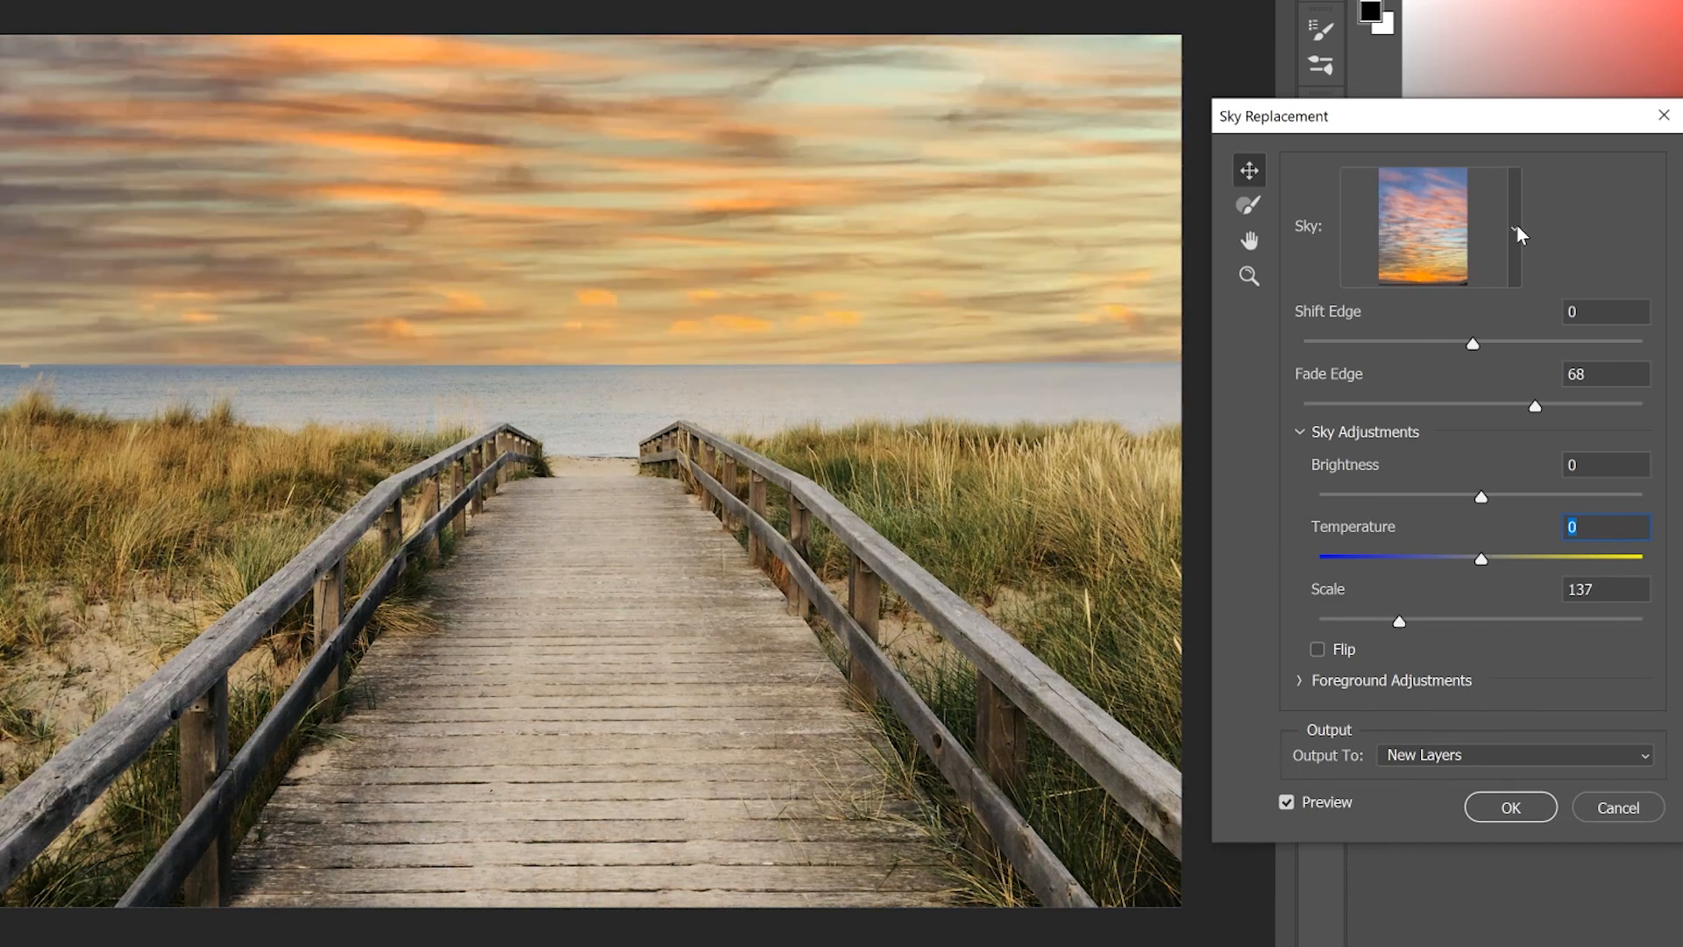
Step: Try the dark blue dusk, radiant red sunset and streaked orange-pink sunset presets as the replacement sky
click(1516, 229)
drag(1554, 452, 1551, 779)
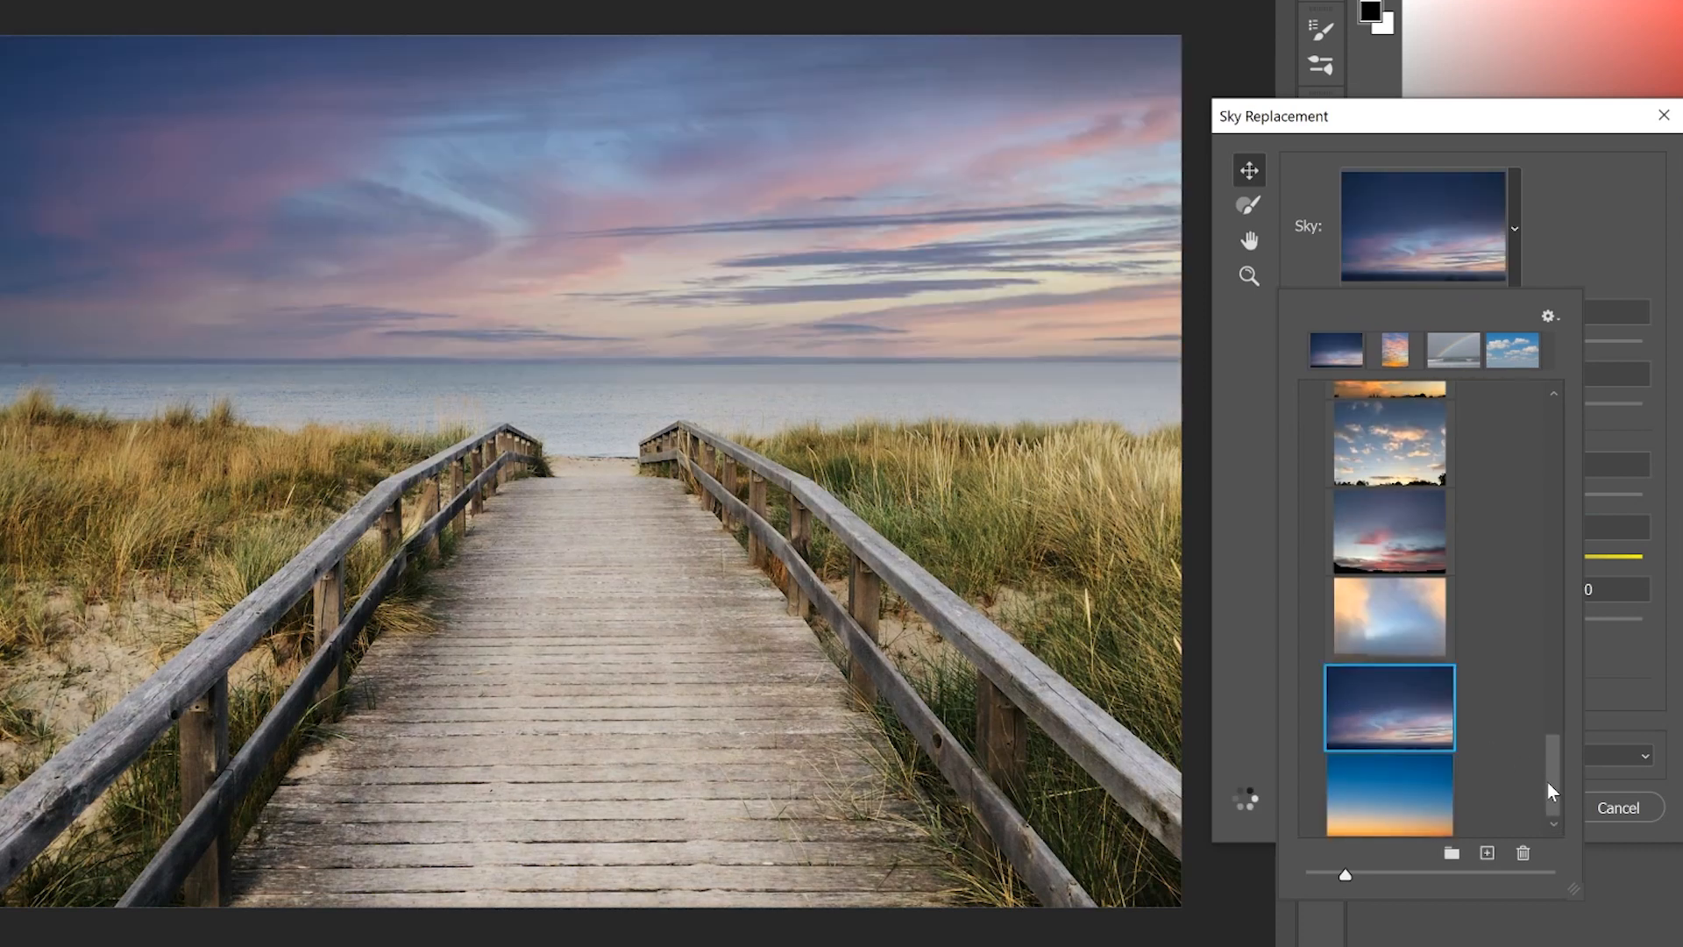
drag(1546, 780, 1545, 653)
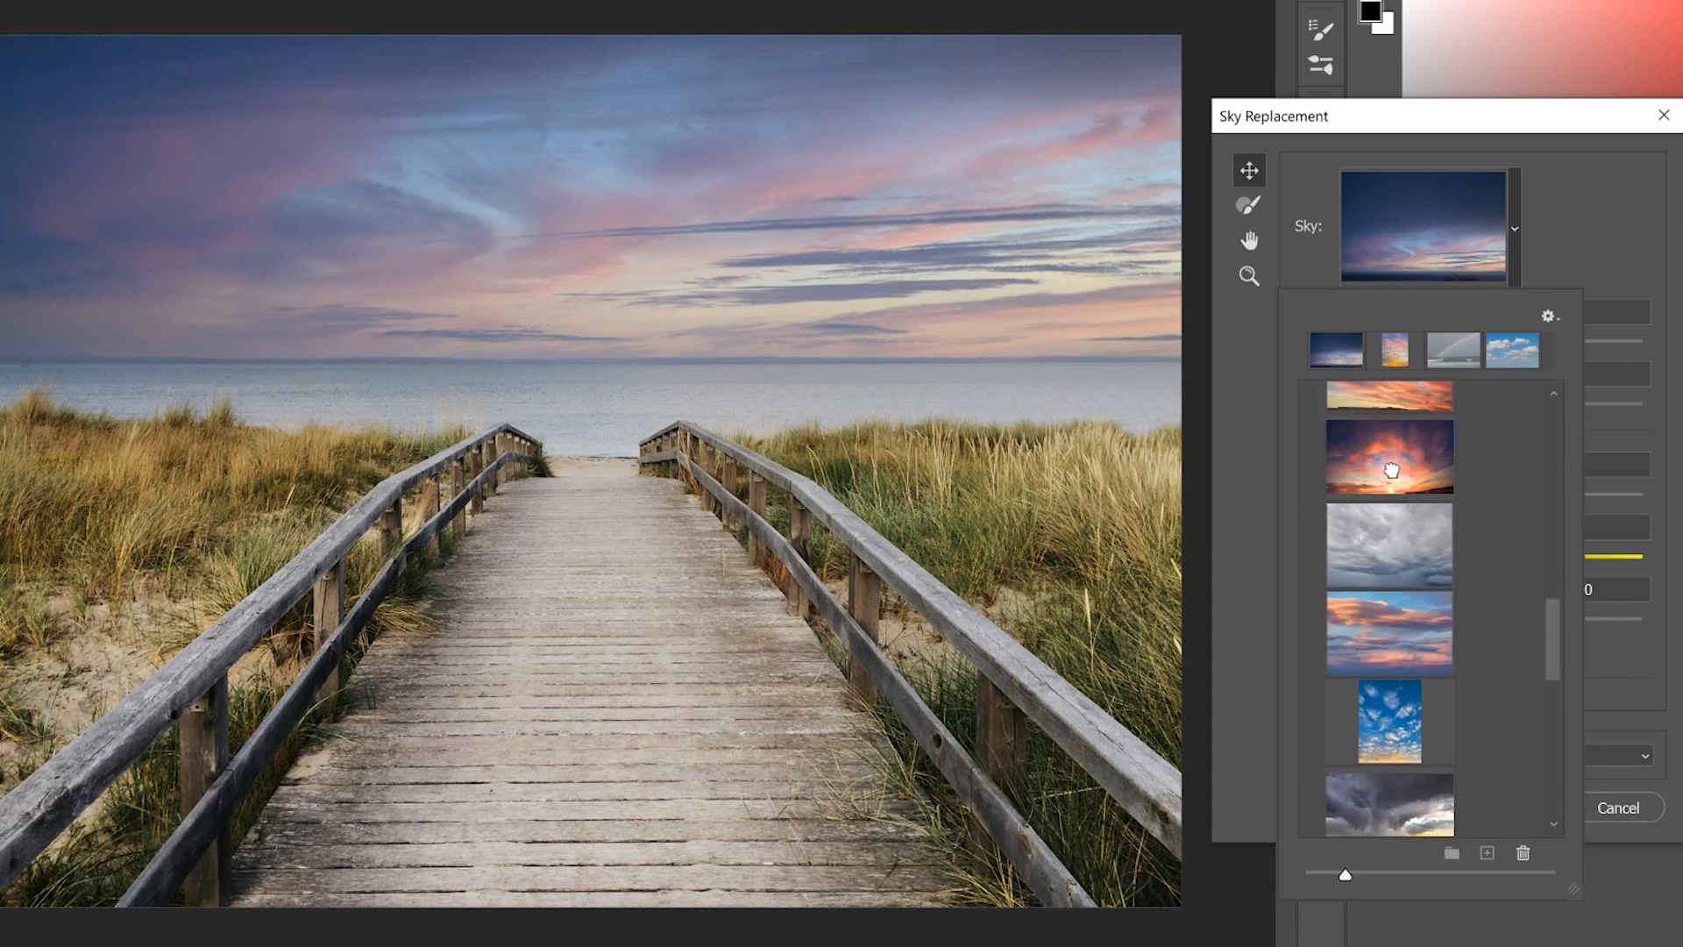
click(1392, 465)
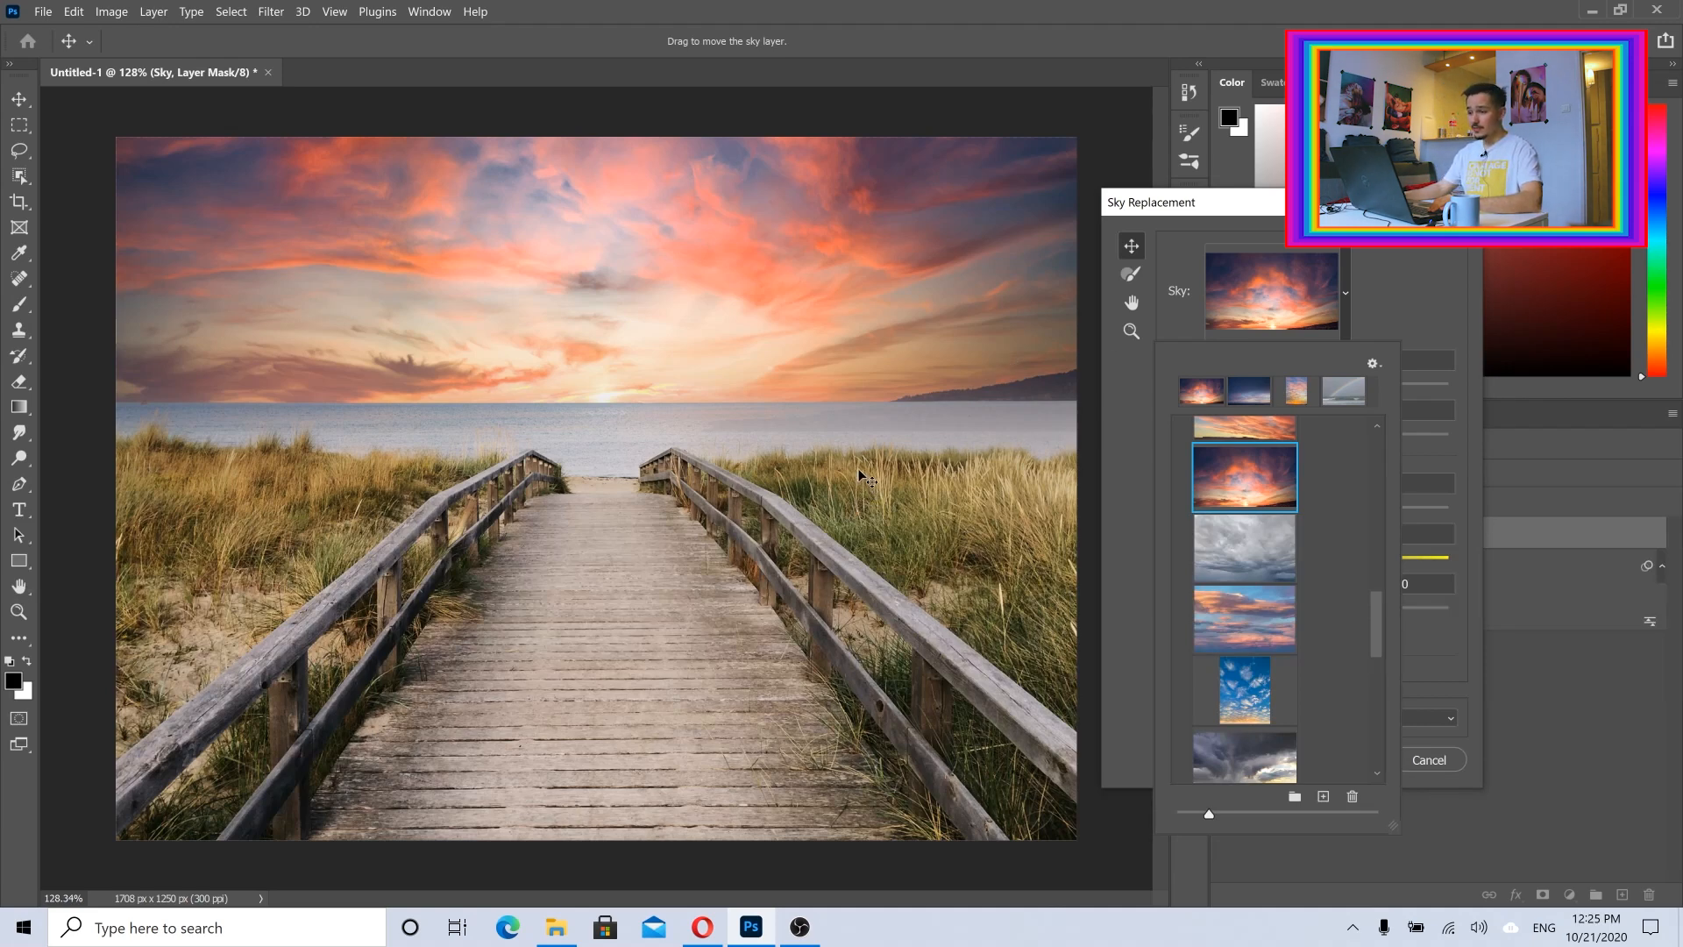
mouse_move(1376, 624)
mouse_down()
mouse_move(1378, 571)
mouse_move(1377, 615)
mouse_up()
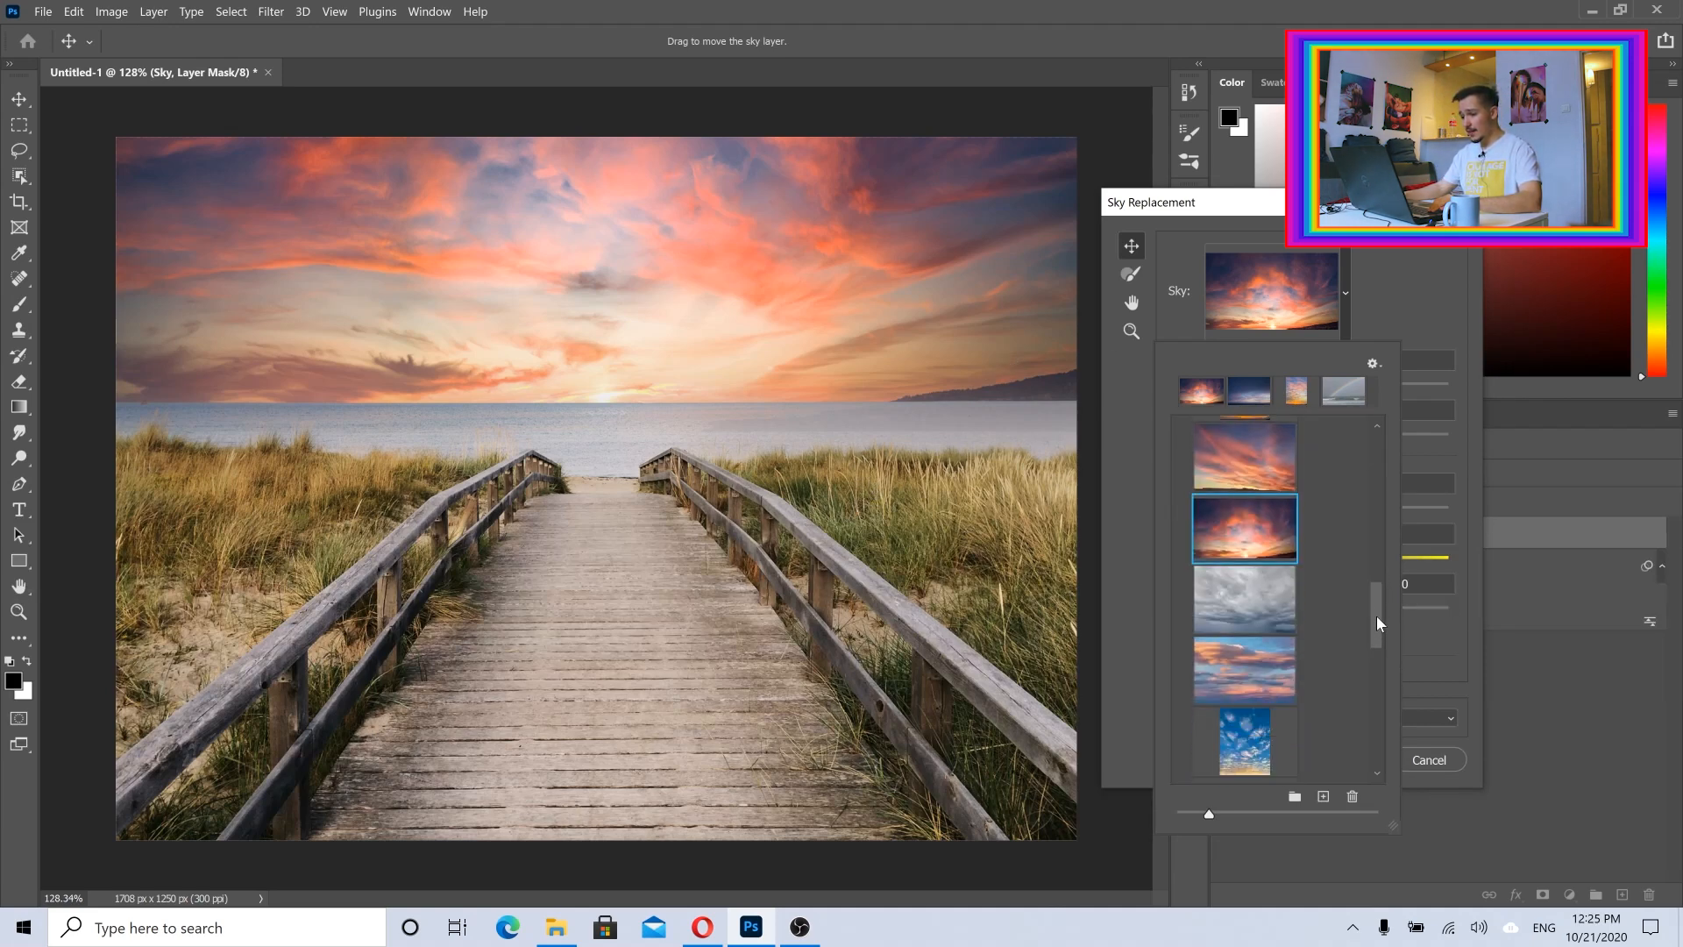
click(1233, 462)
Step: Choose the dusk sky preset with pink clouds above a dark horizon, and keep the output set to New Layers
scroll(1236, 526, down, 5)
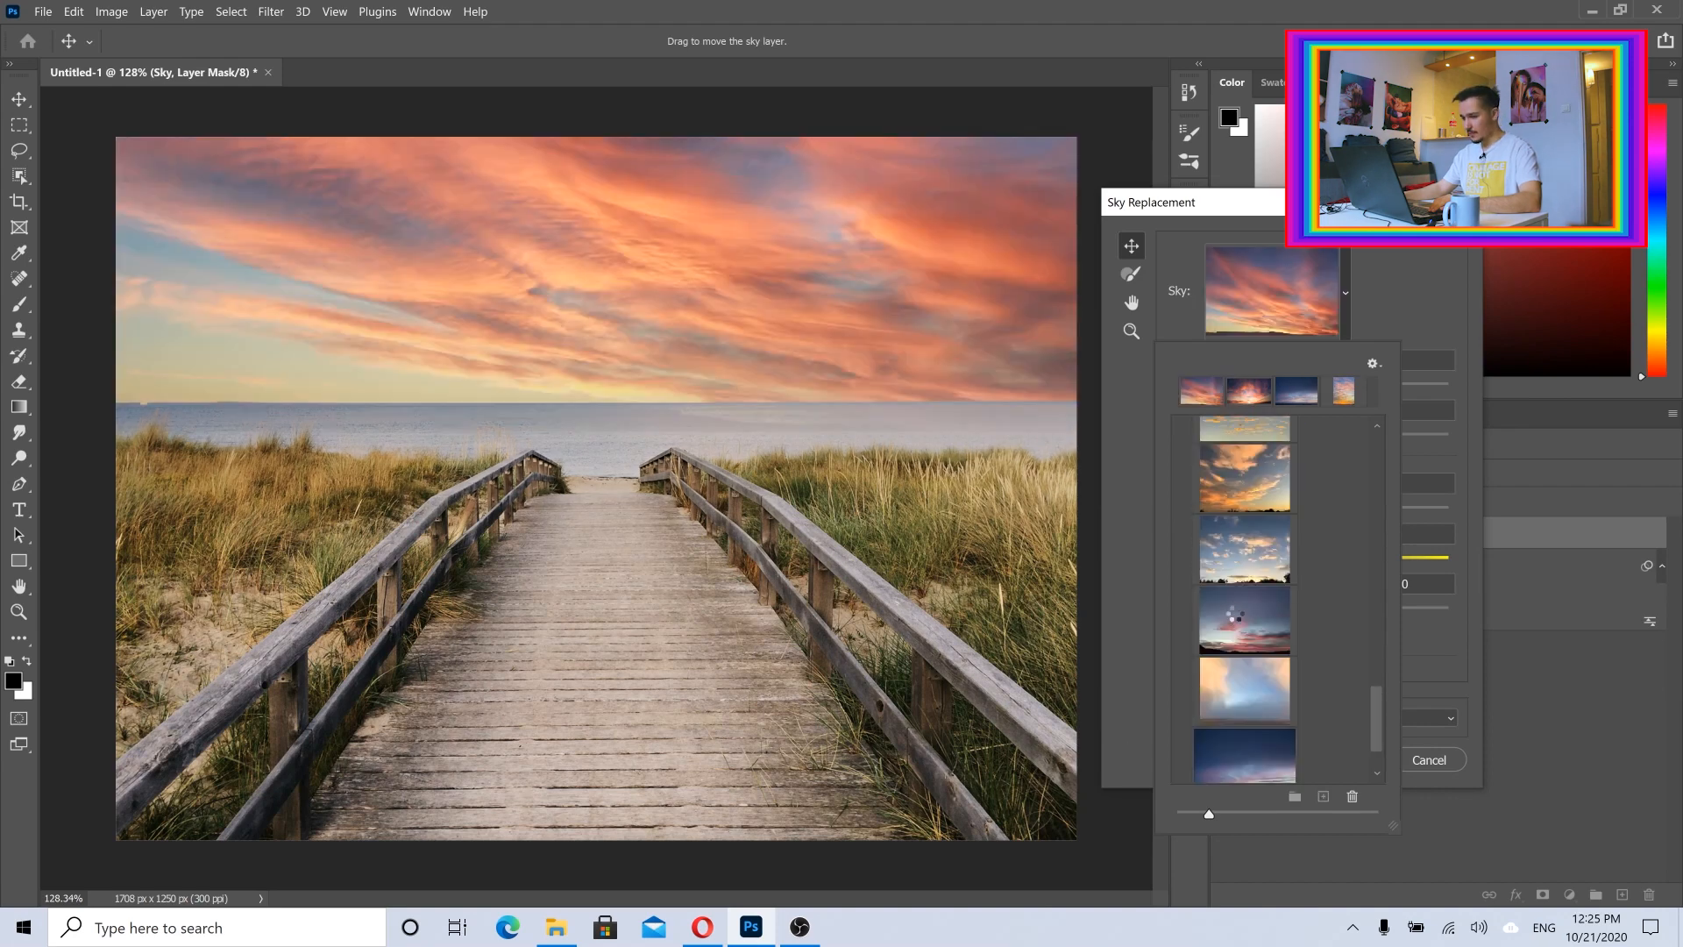
click(1242, 621)
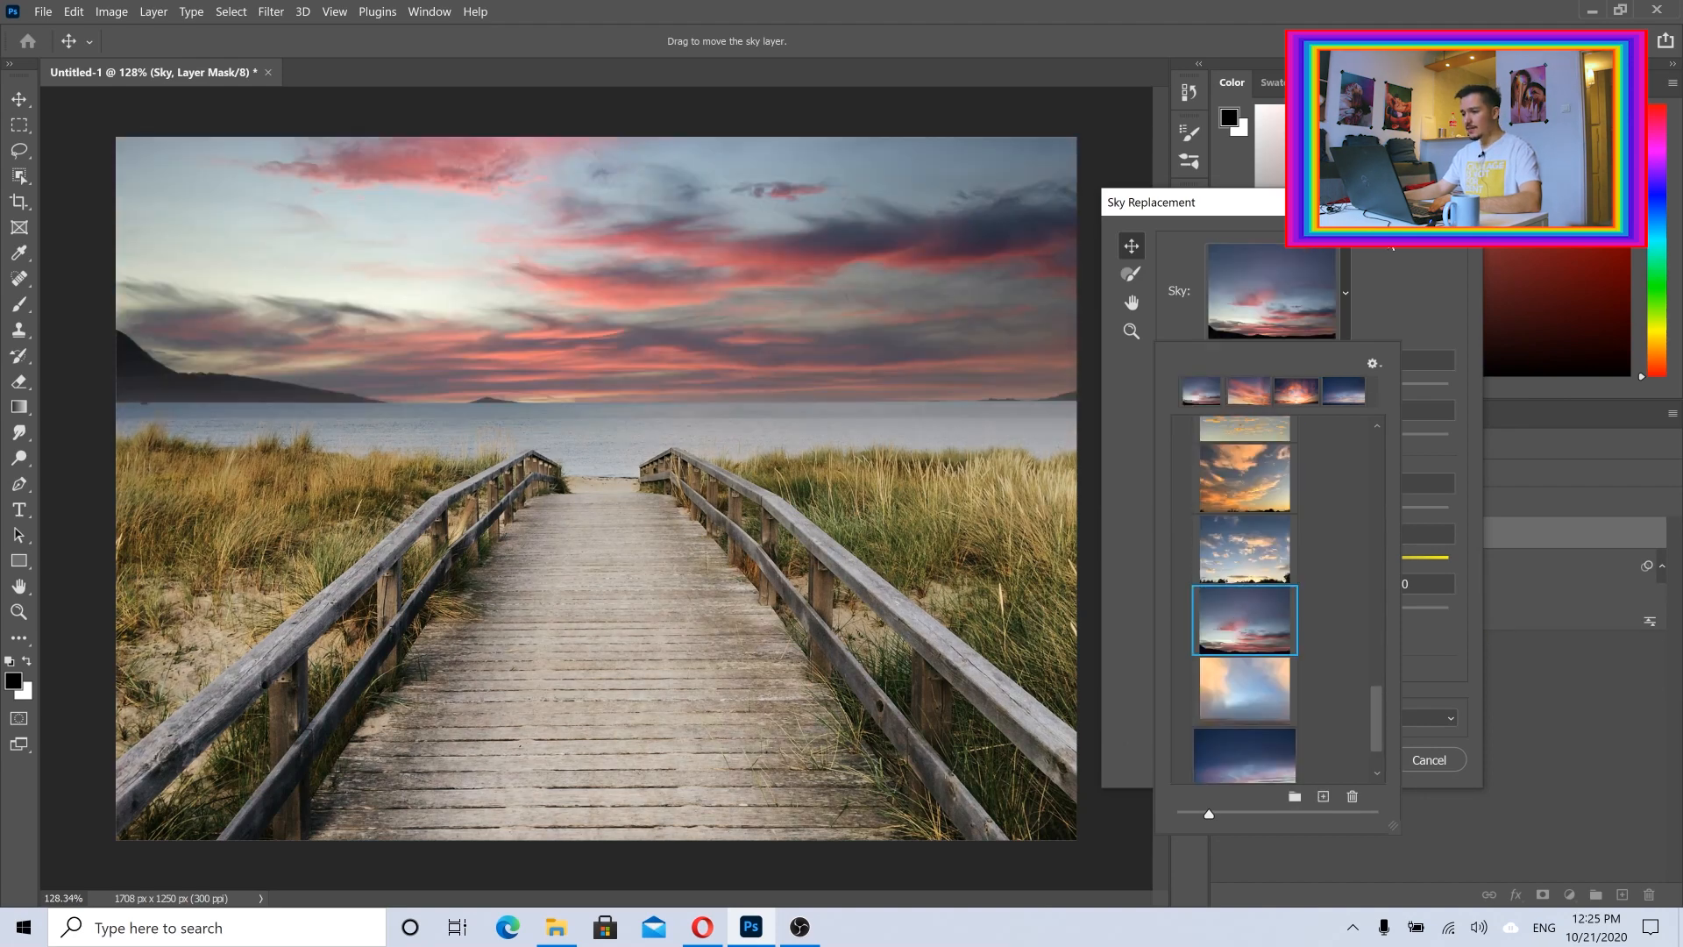
click(1435, 282)
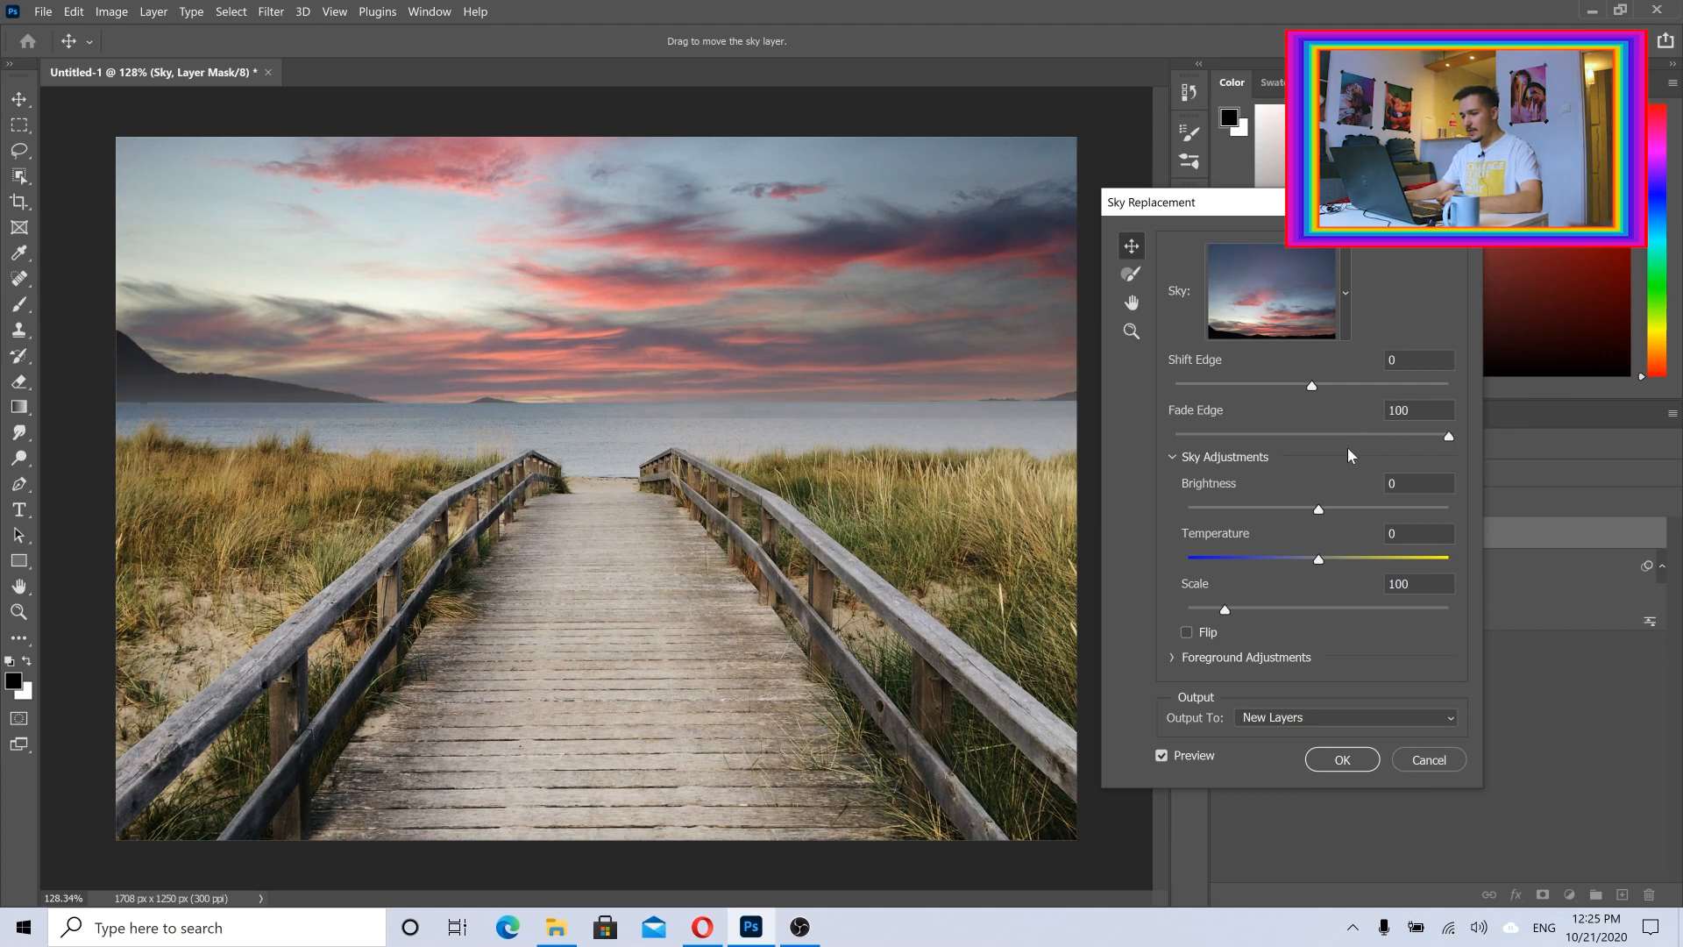
click(1240, 718)
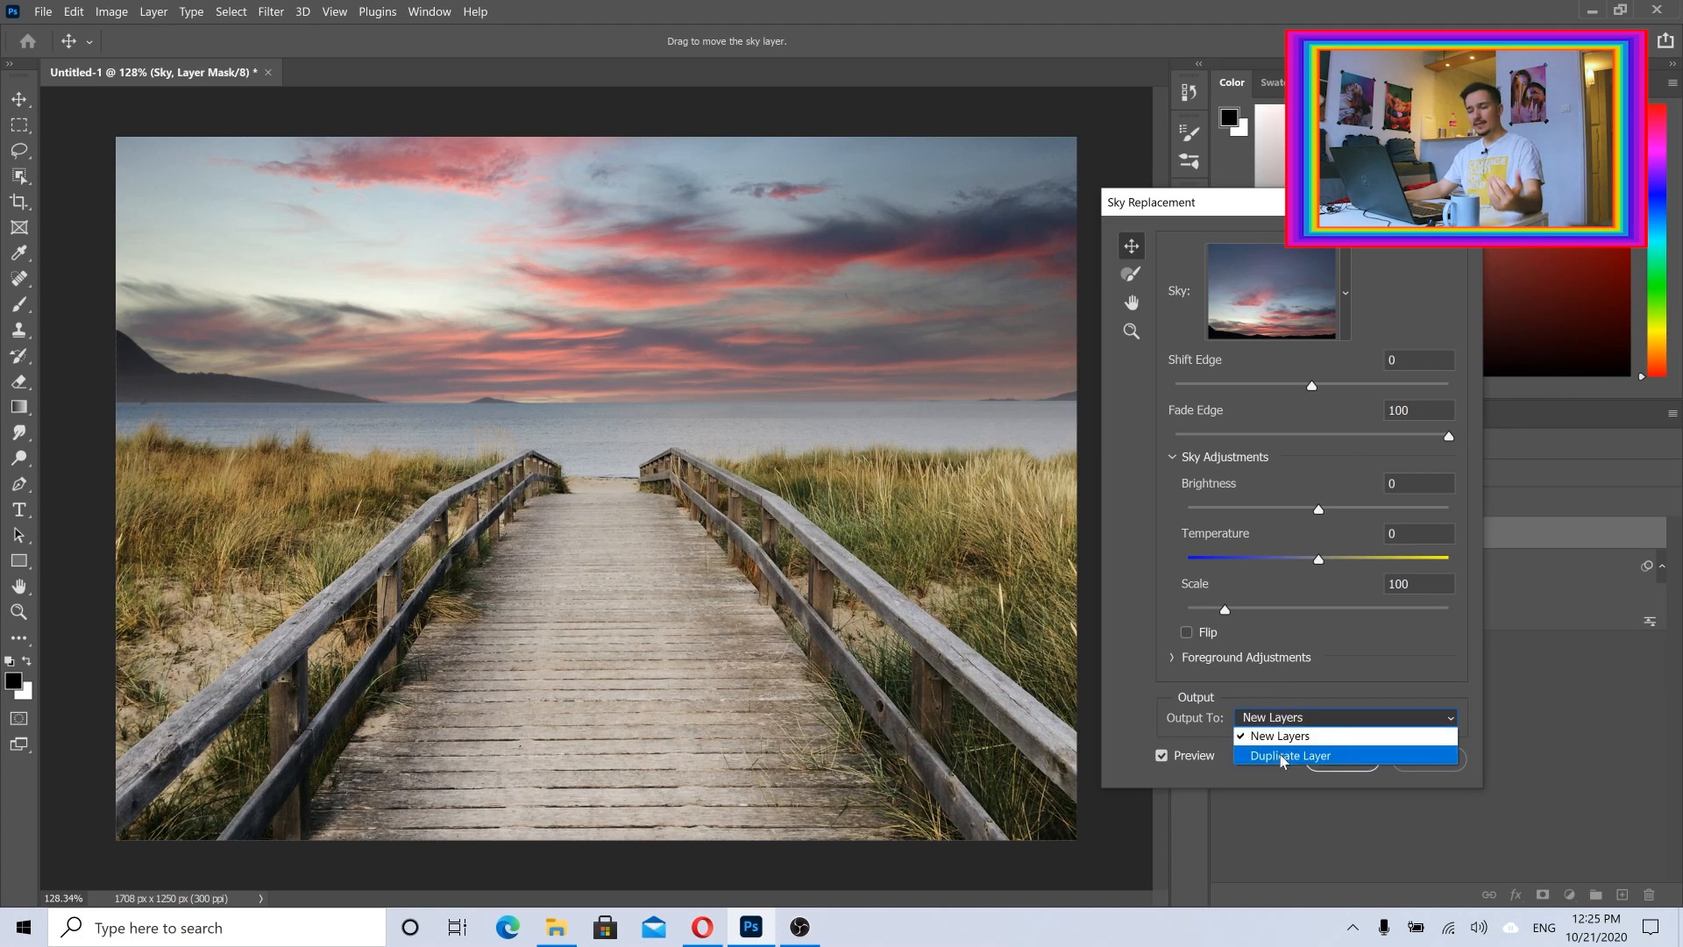
click(1275, 736)
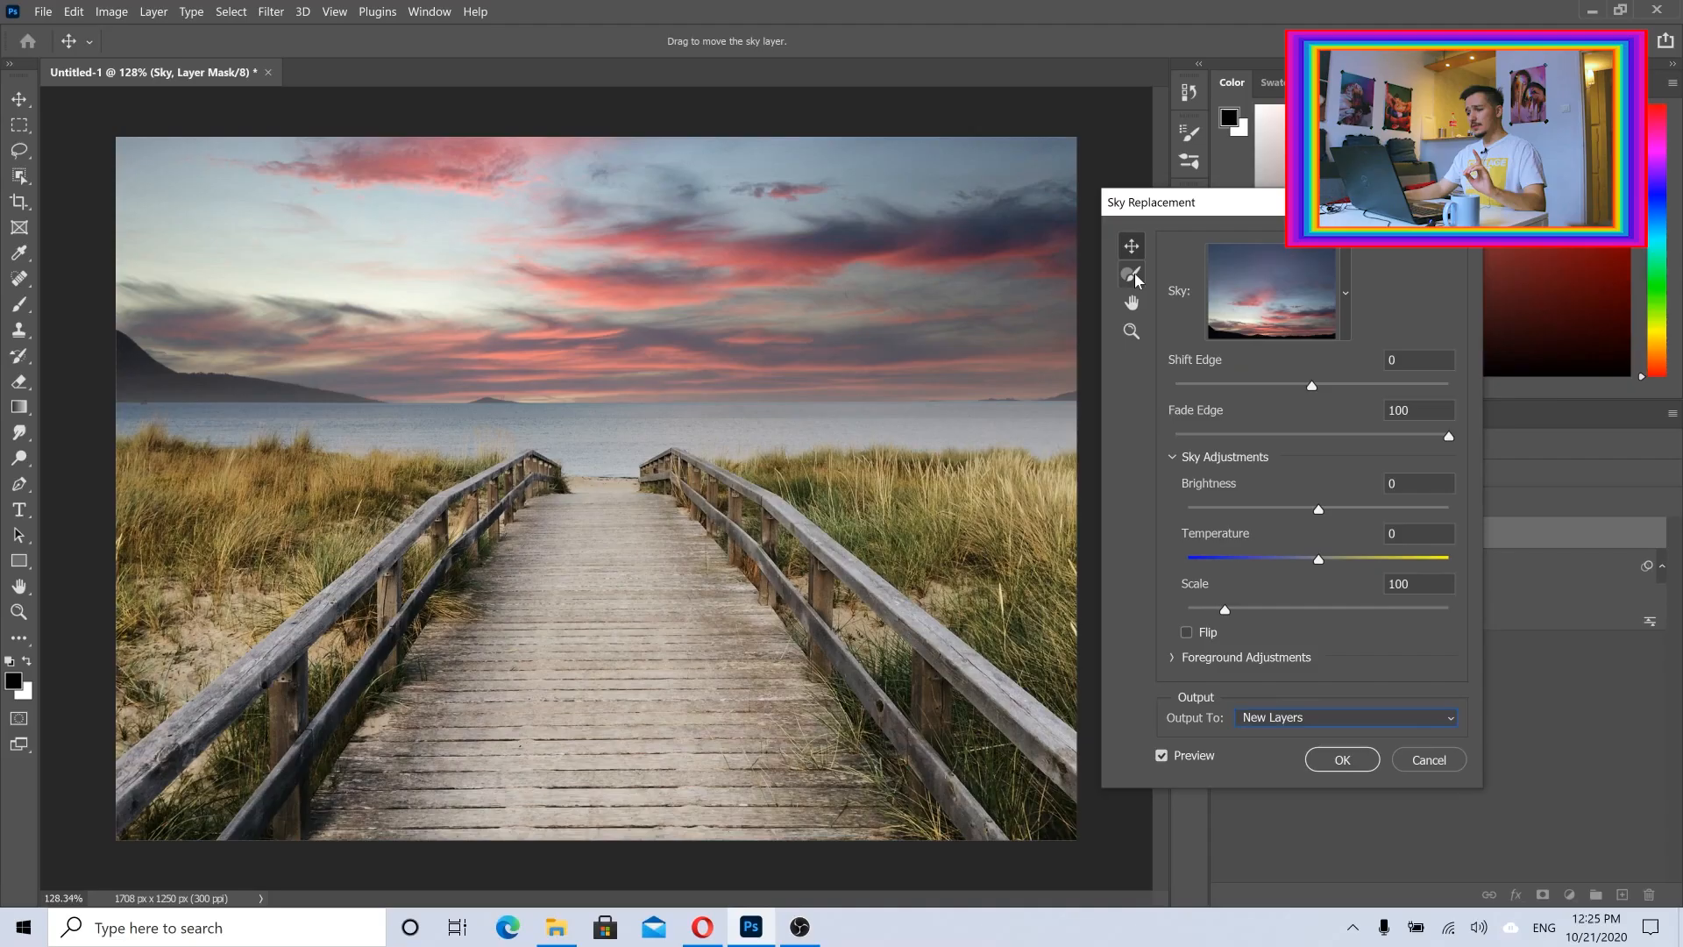
Step: Subtract the pink cloud in the photo's upper-left sky with the 125 px Sky Brush at 50% opacity, and paint it back in
click(917, 290)
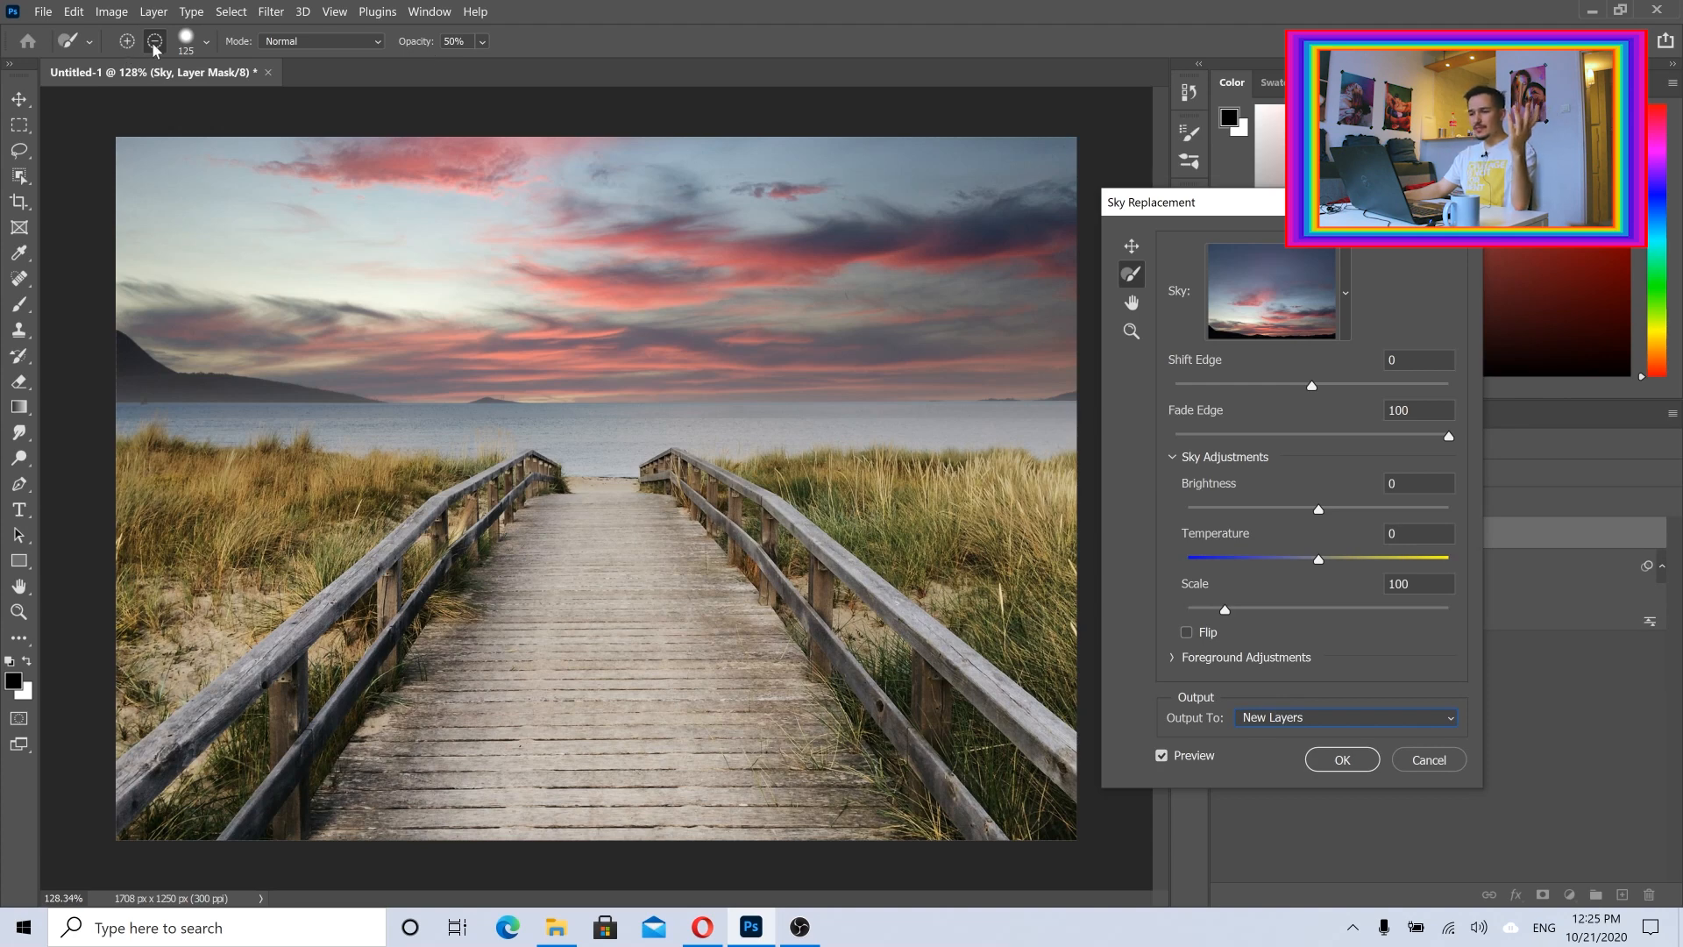
click(207, 43)
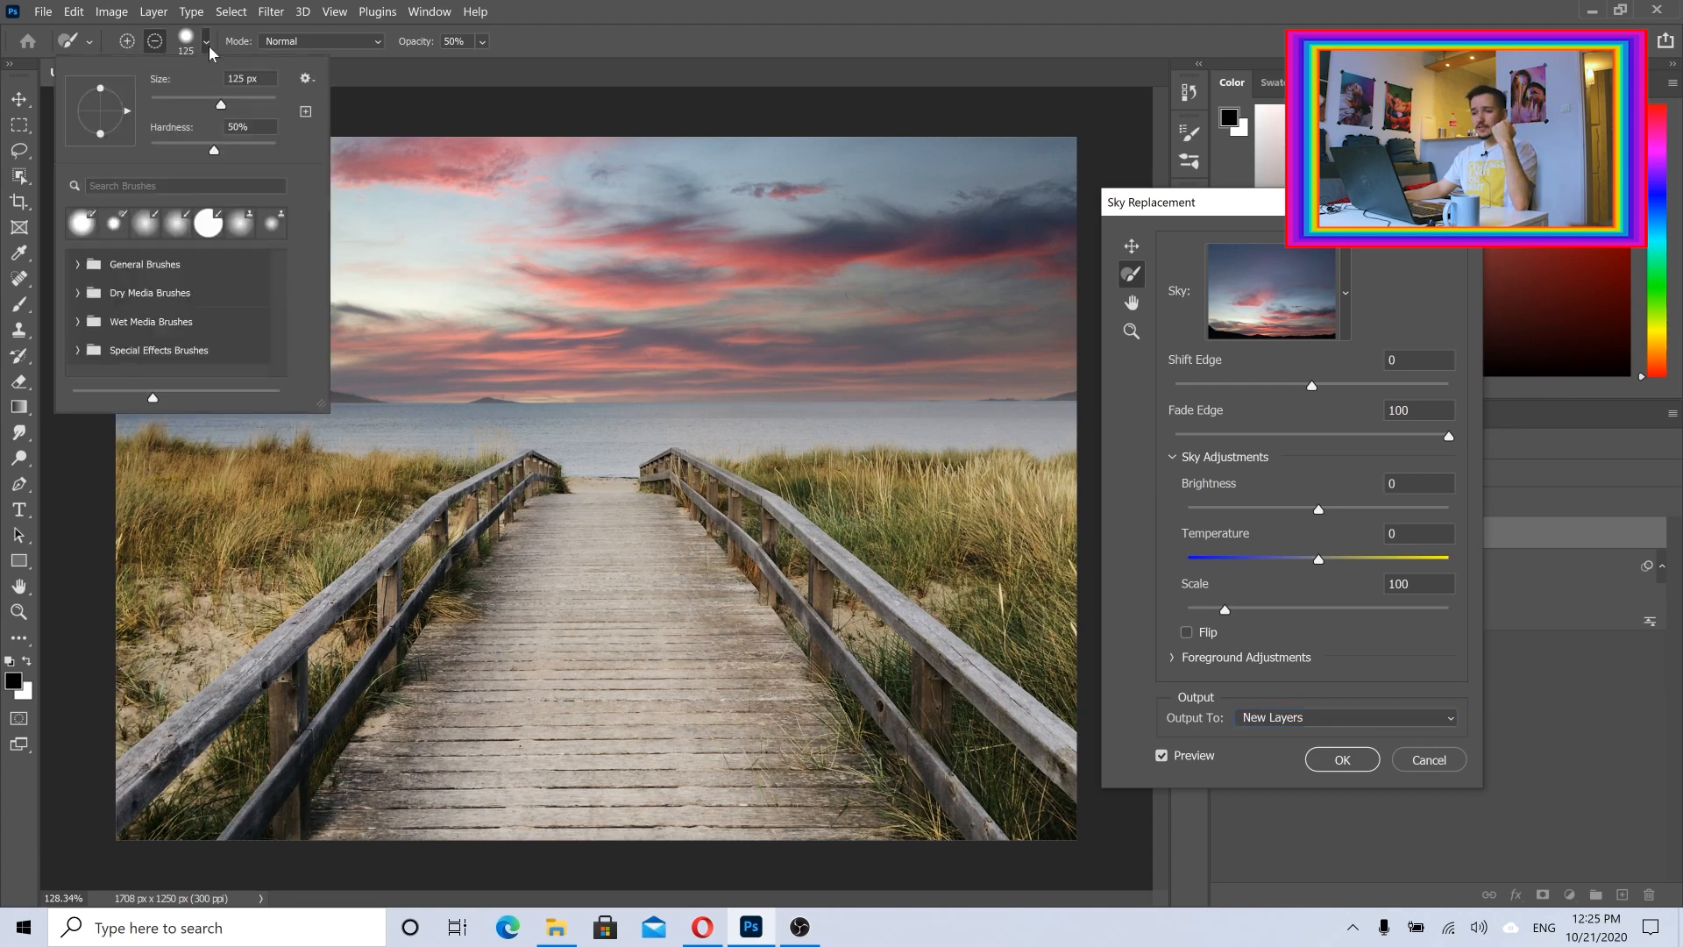
click(614, 75)
mouse_move(355, 160)
mouse_down()
mouse_move(564, 172)
mouse_move(288, 156)
mouse_move(438, 171)
mouse_up()
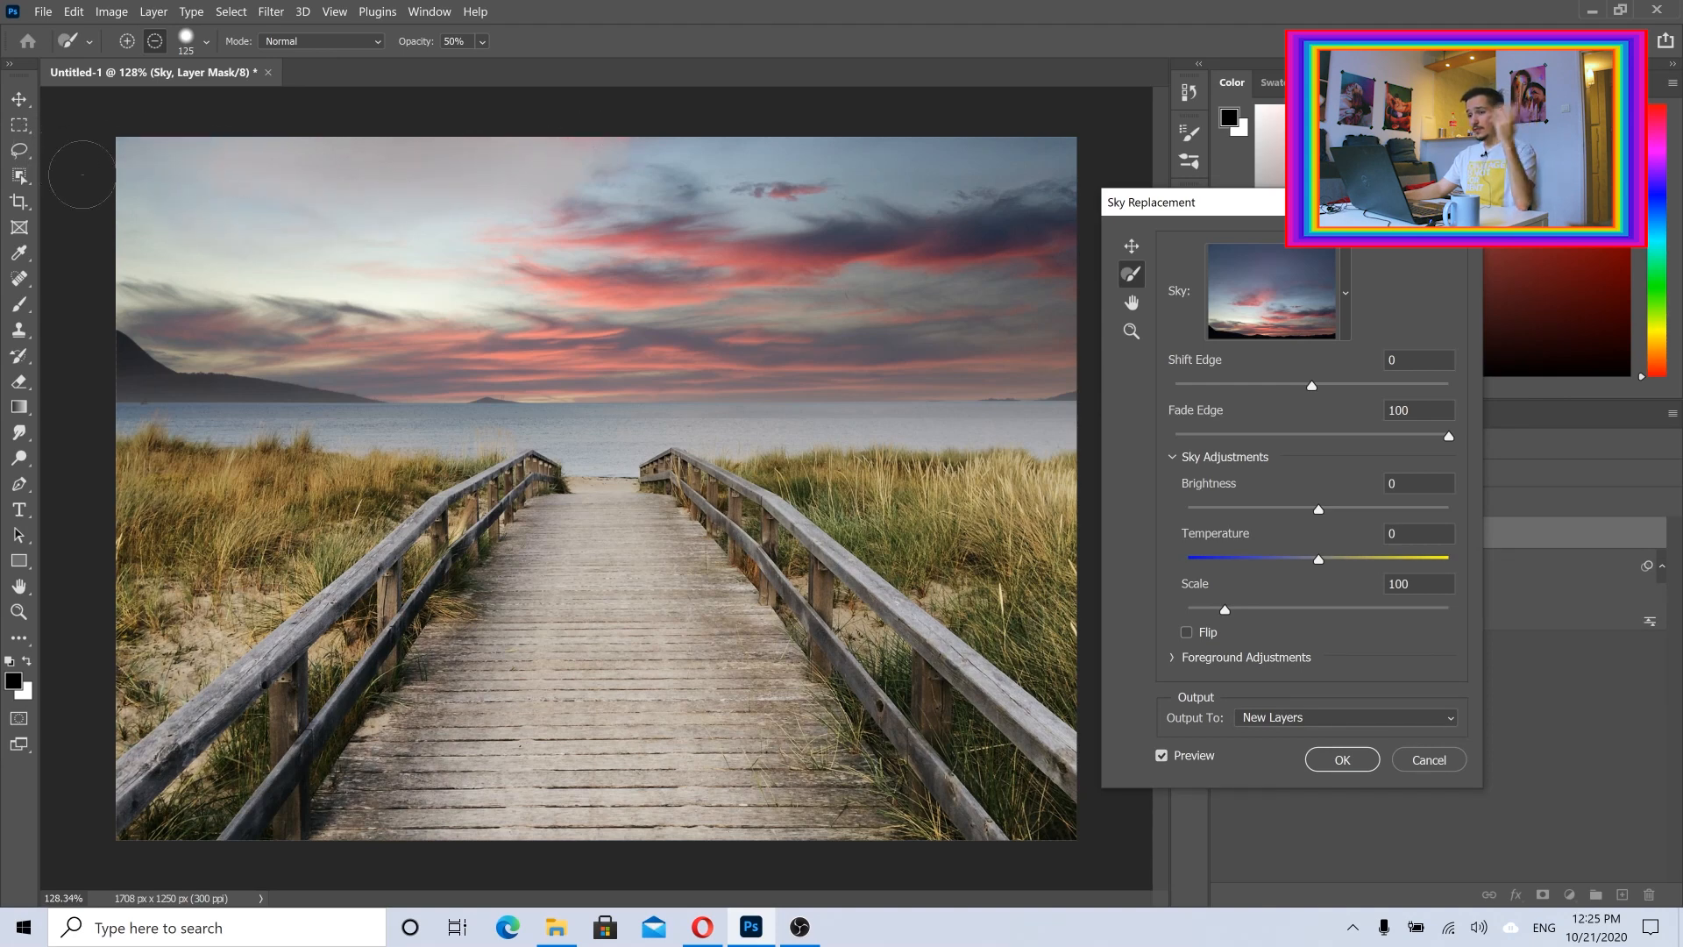
click(128, 45)
mouse_move(210, 193)
mouse_down()
mouse_move(468, 203)
mouse_move(223, 219)
mouse_move(317, 154)
mouse_move(246, 129)
mouse_move(289, 171)
mouse_up()
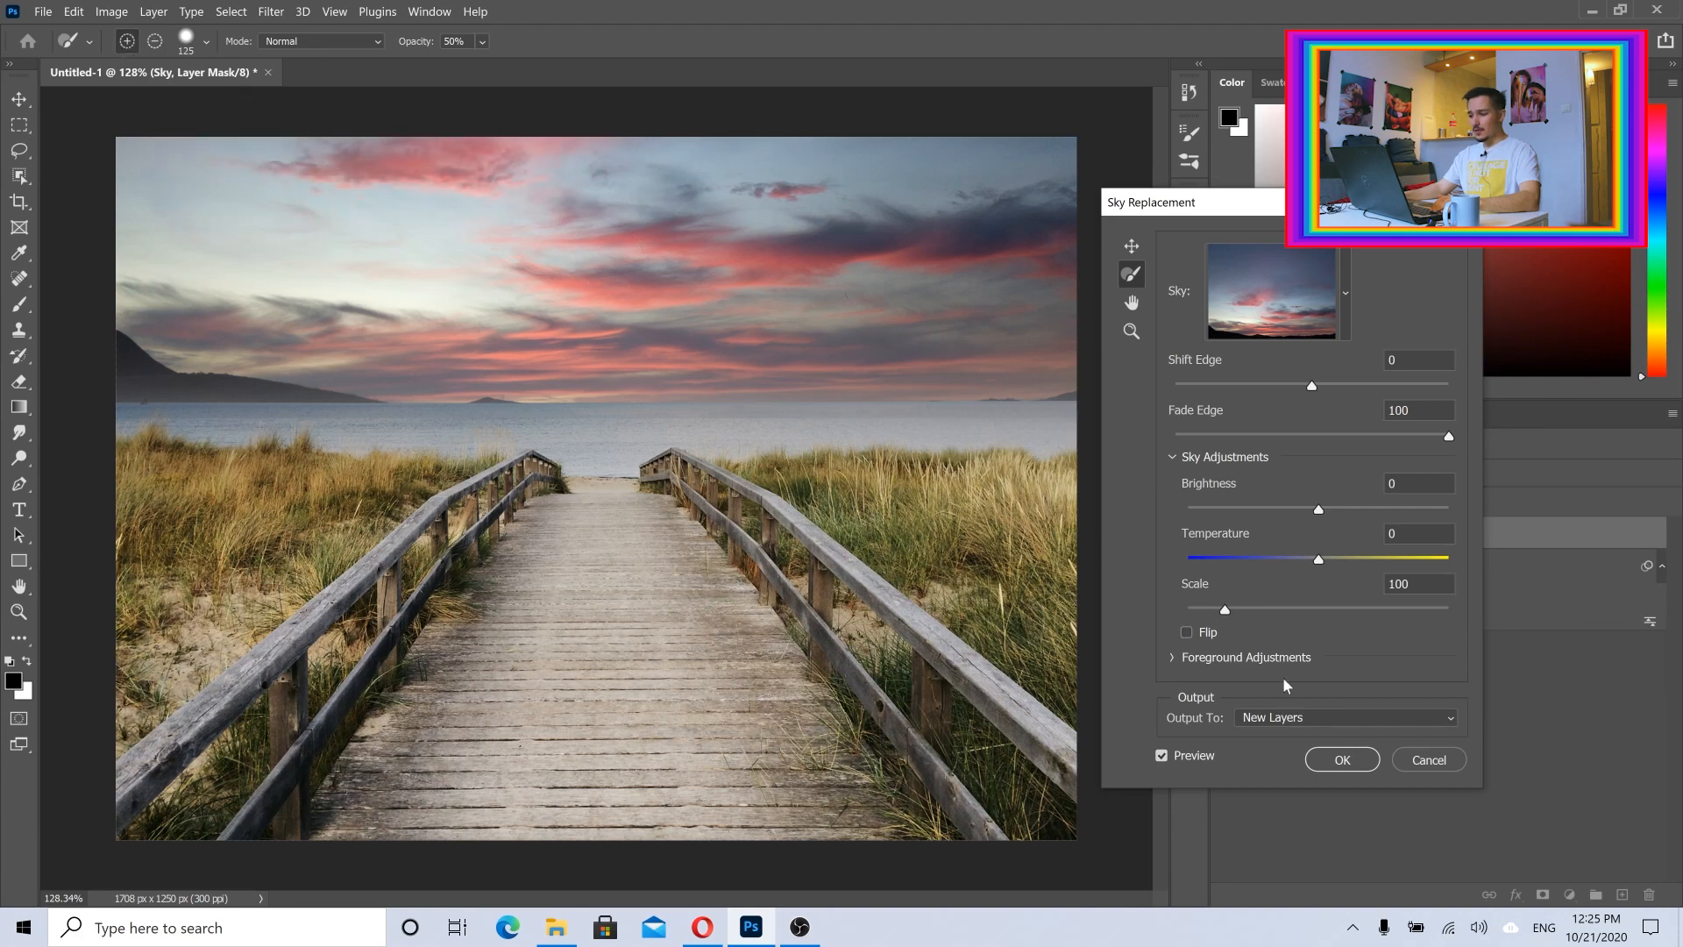
Step: Apply the sky replacement, collapse the Sky Replacement Group and toggle its visibility to compare with the original photo
click(1342, 760)
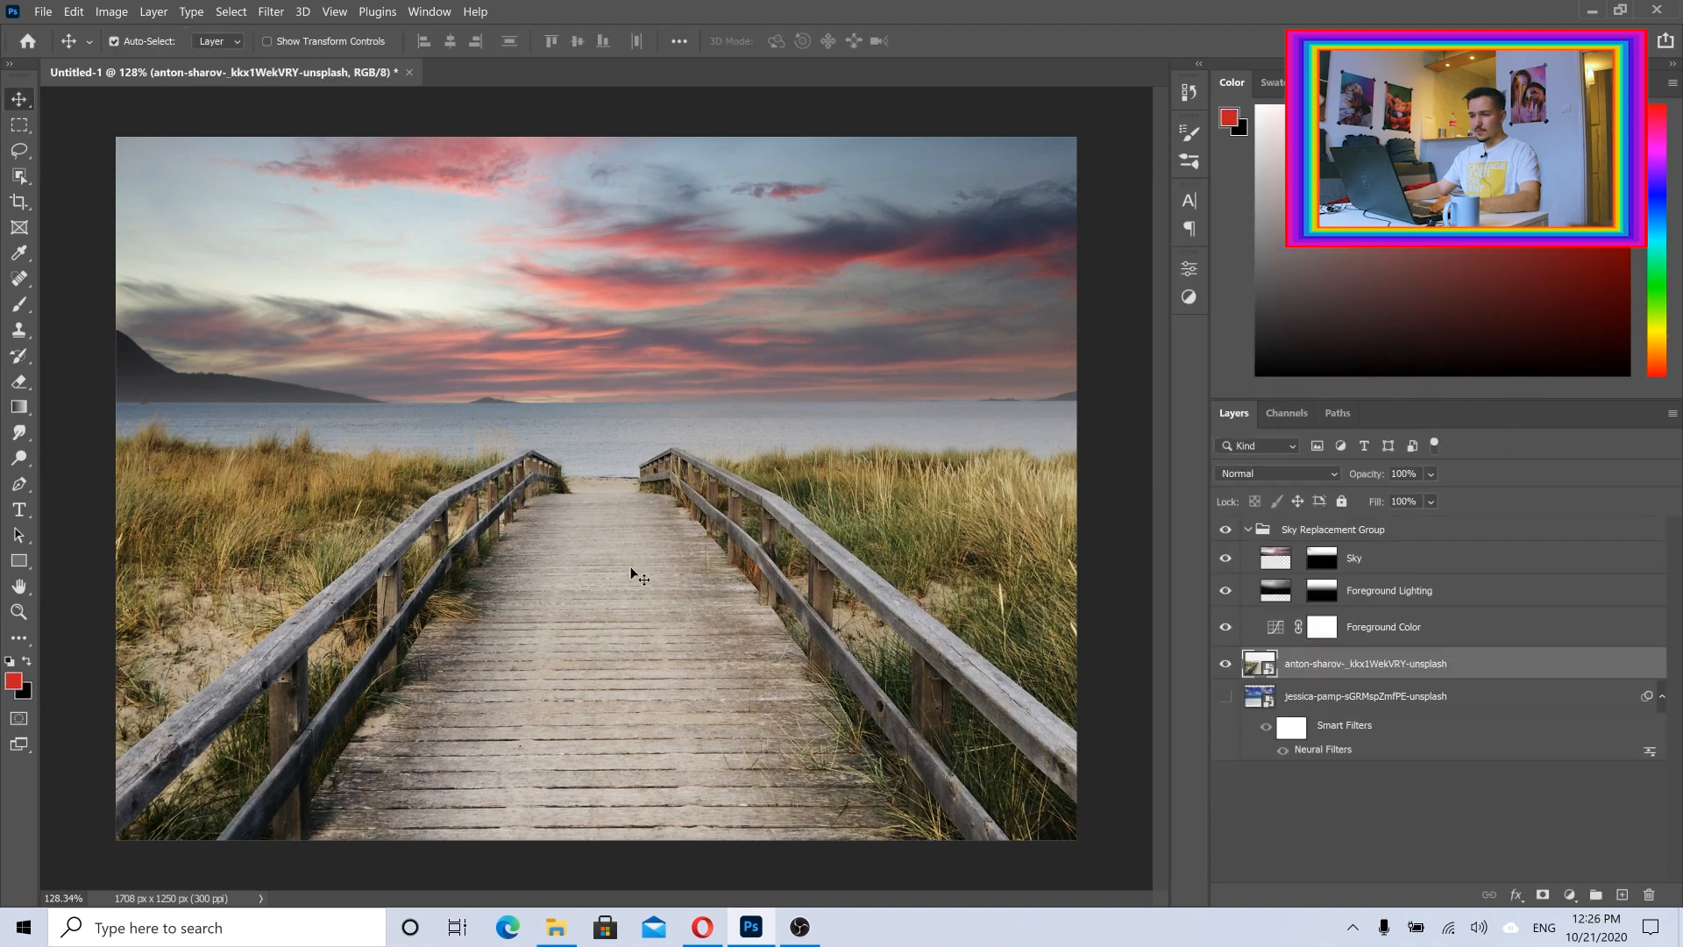
click(1315, 532)
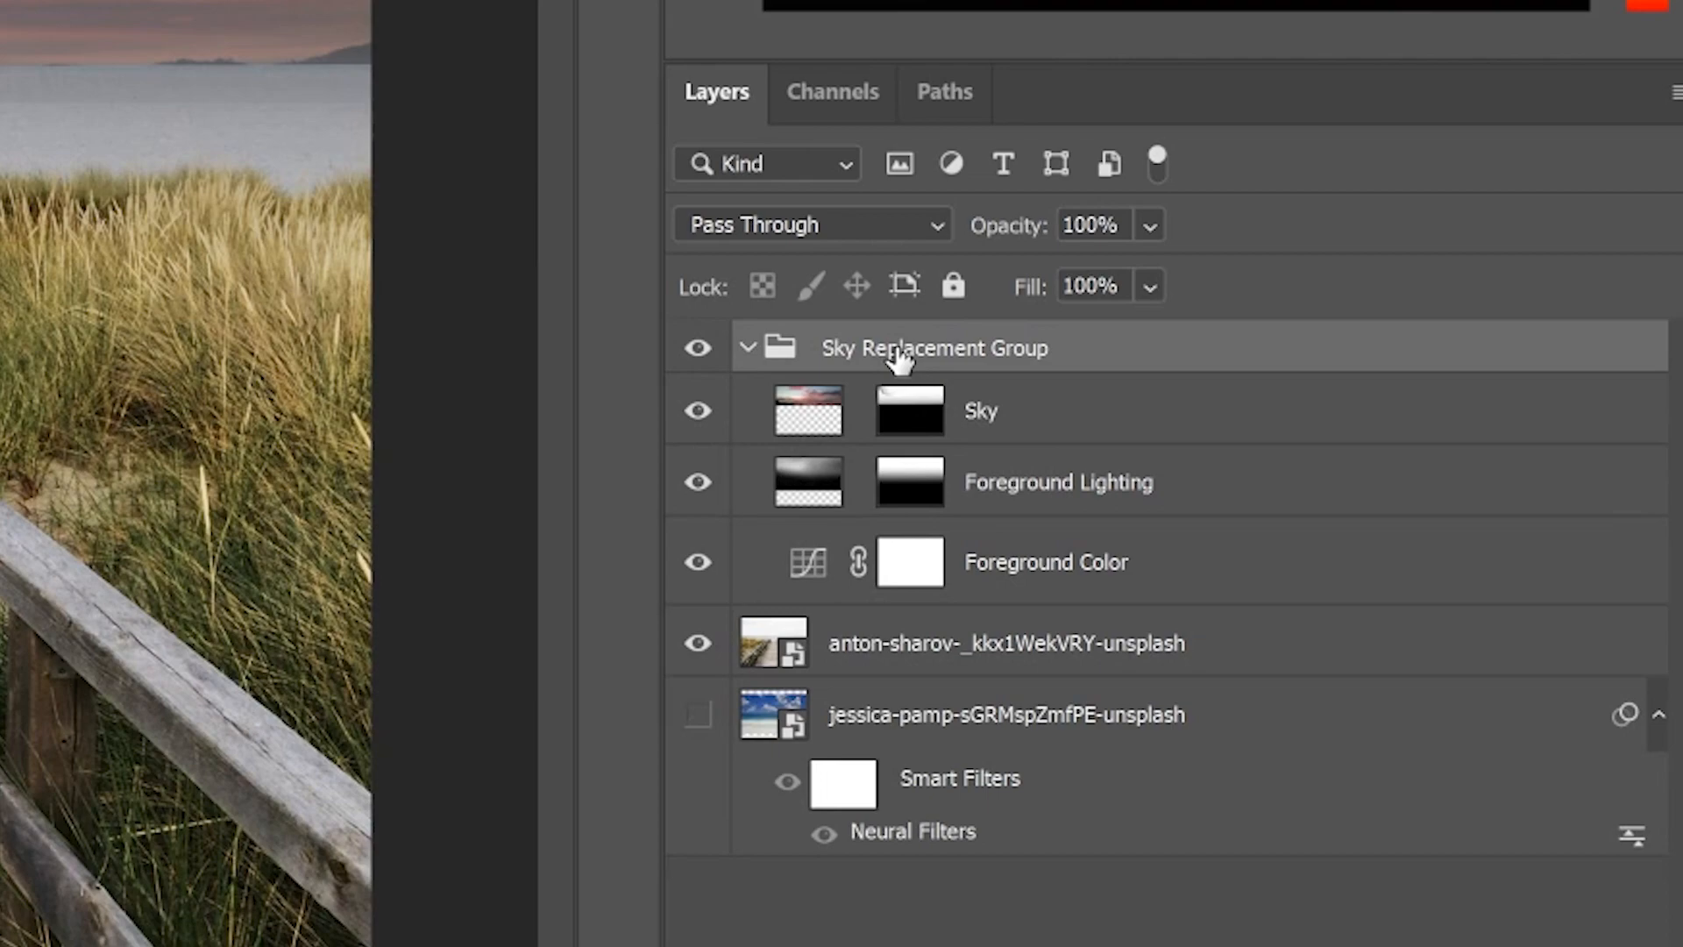
click(748, 348)
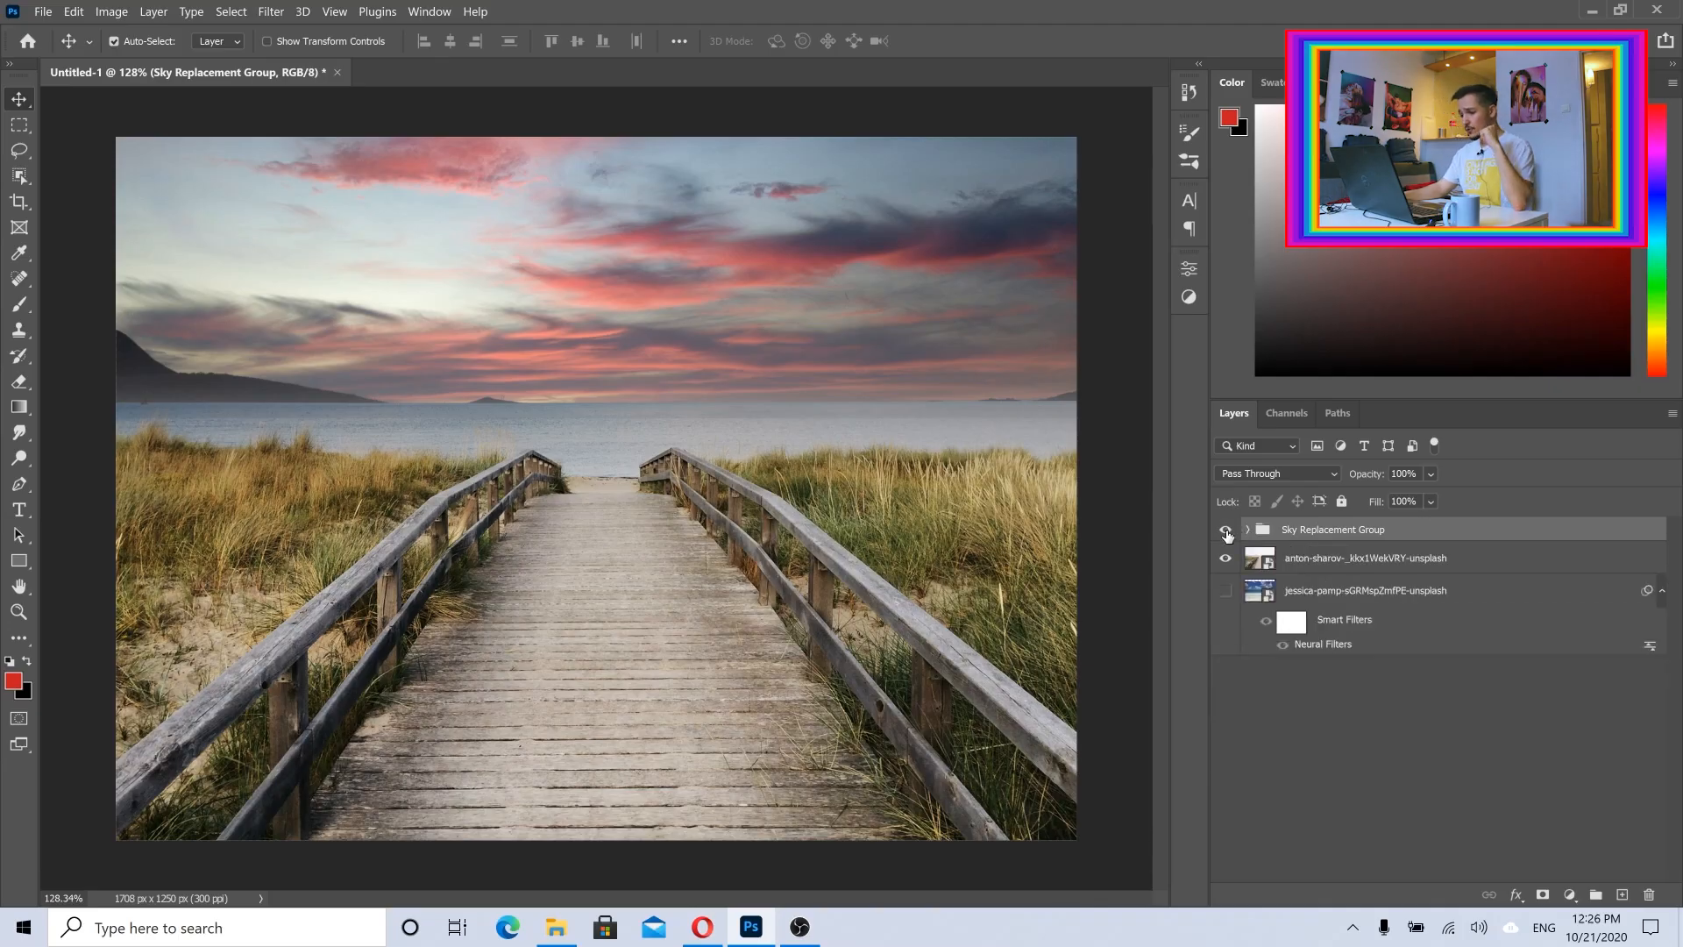
click(1227, 532)
click(1225, 531)
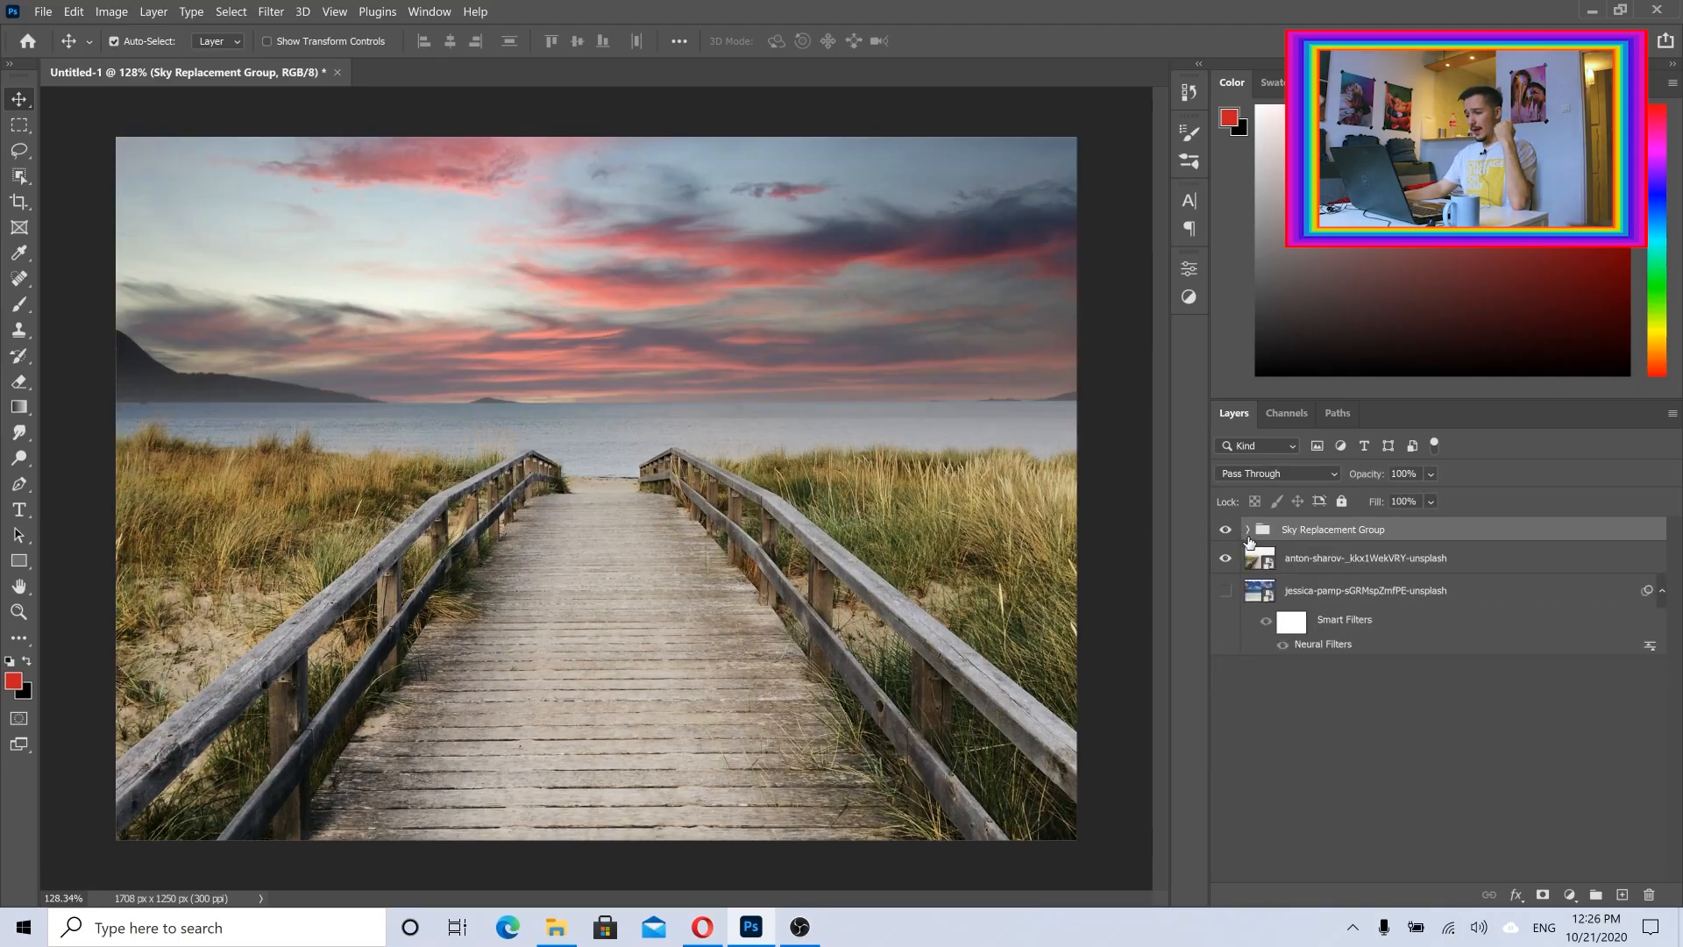
Step: Examine what the Sky, Foreground Lighting and Foreground Color layers each contribute by hiding them and showing them again
click(1247, 532)
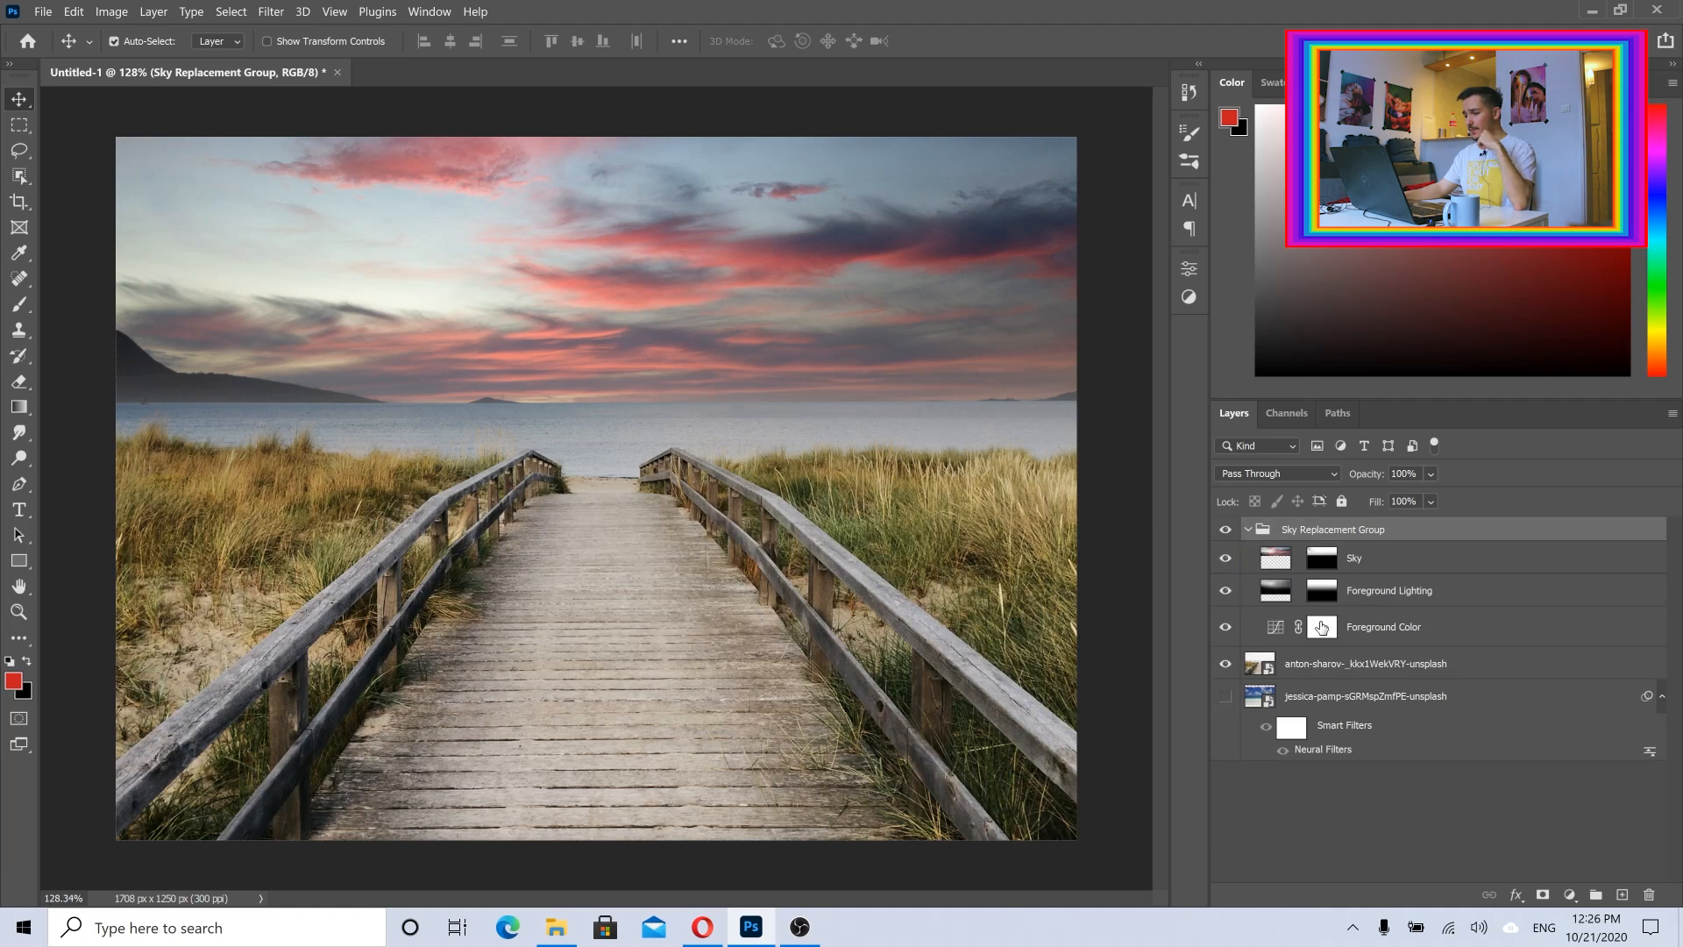
drag(1225, 558, 1225, 591)
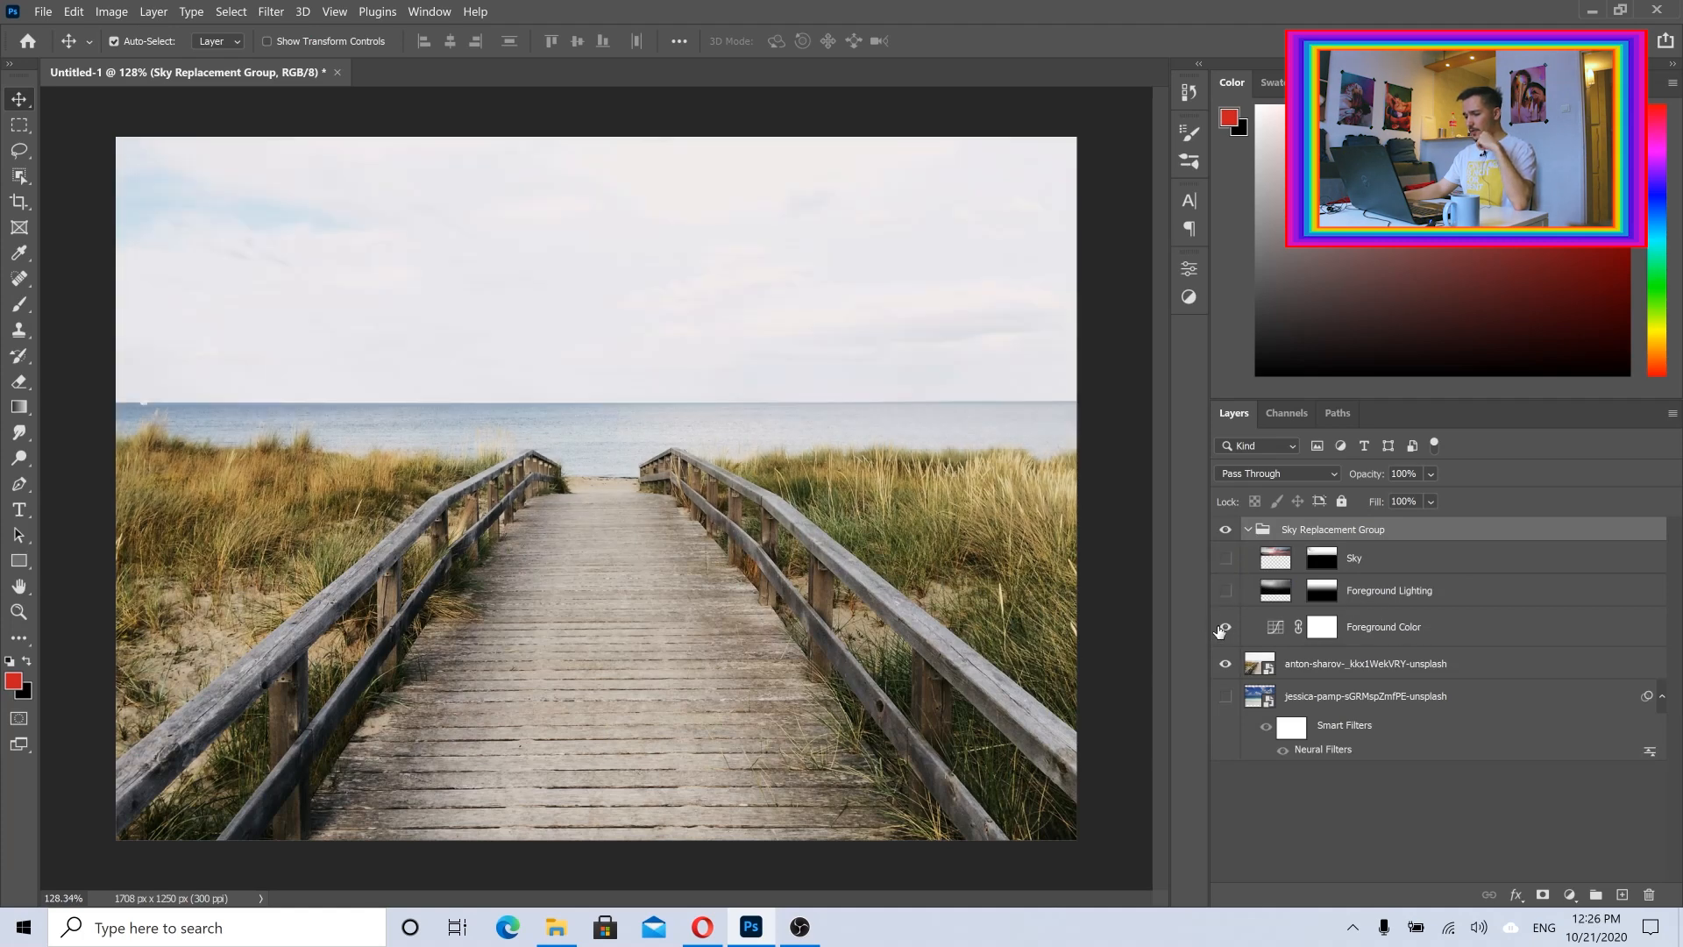
click(1224, 628)
click(1224, 628)
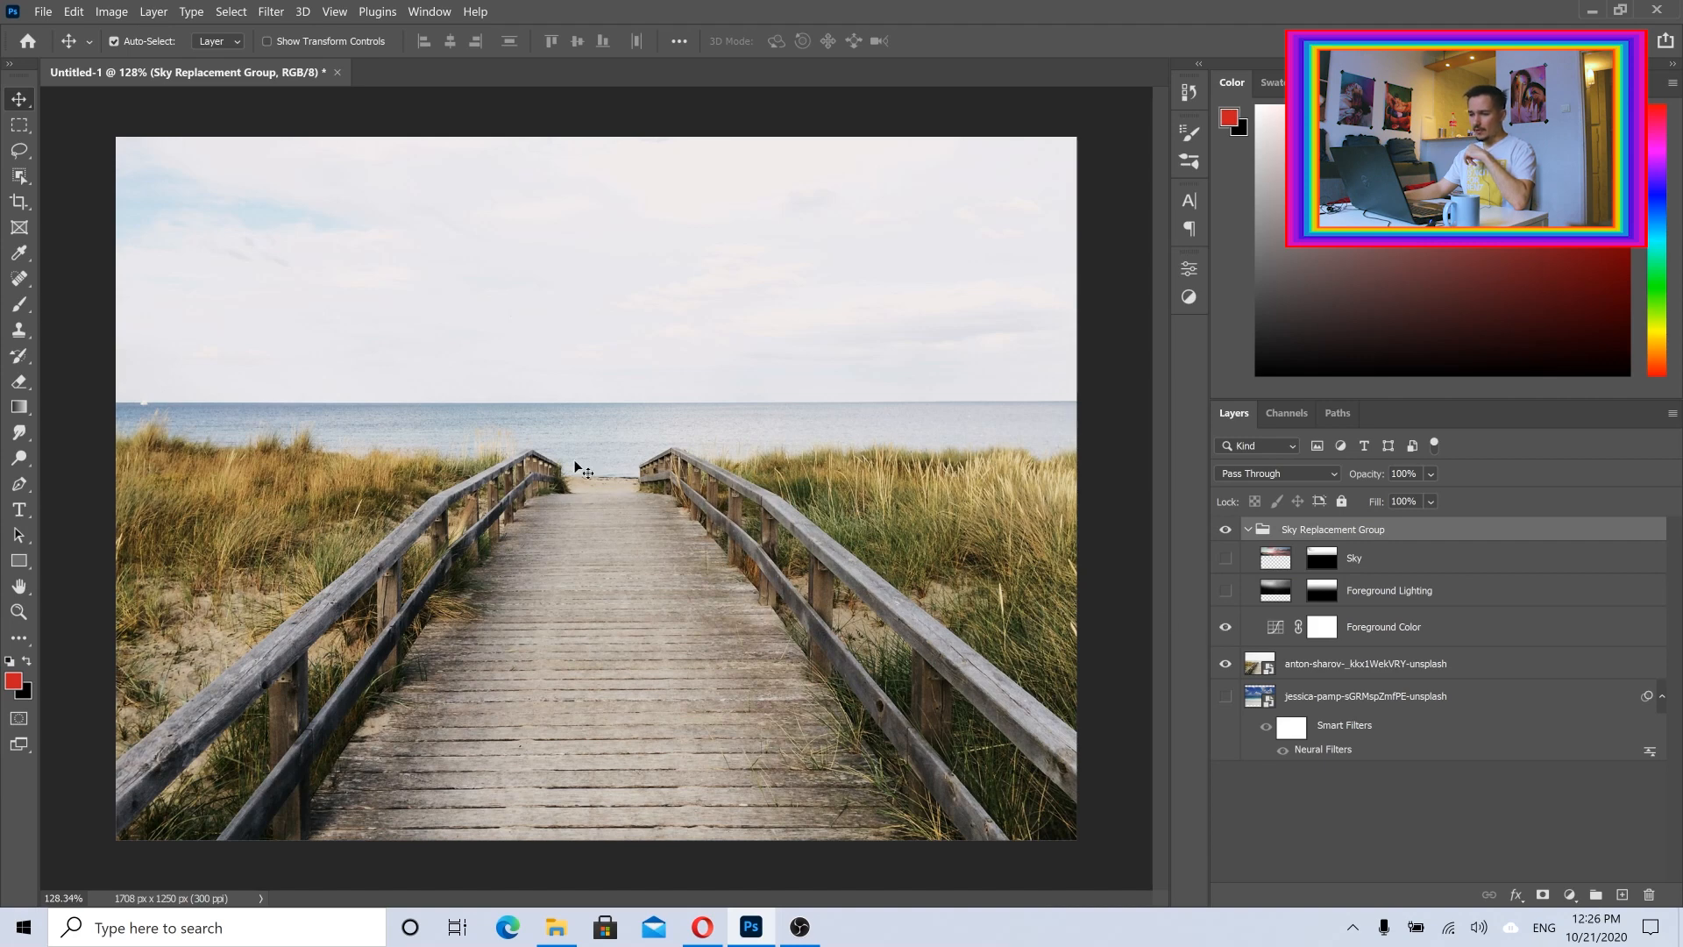
click(1225, 628)
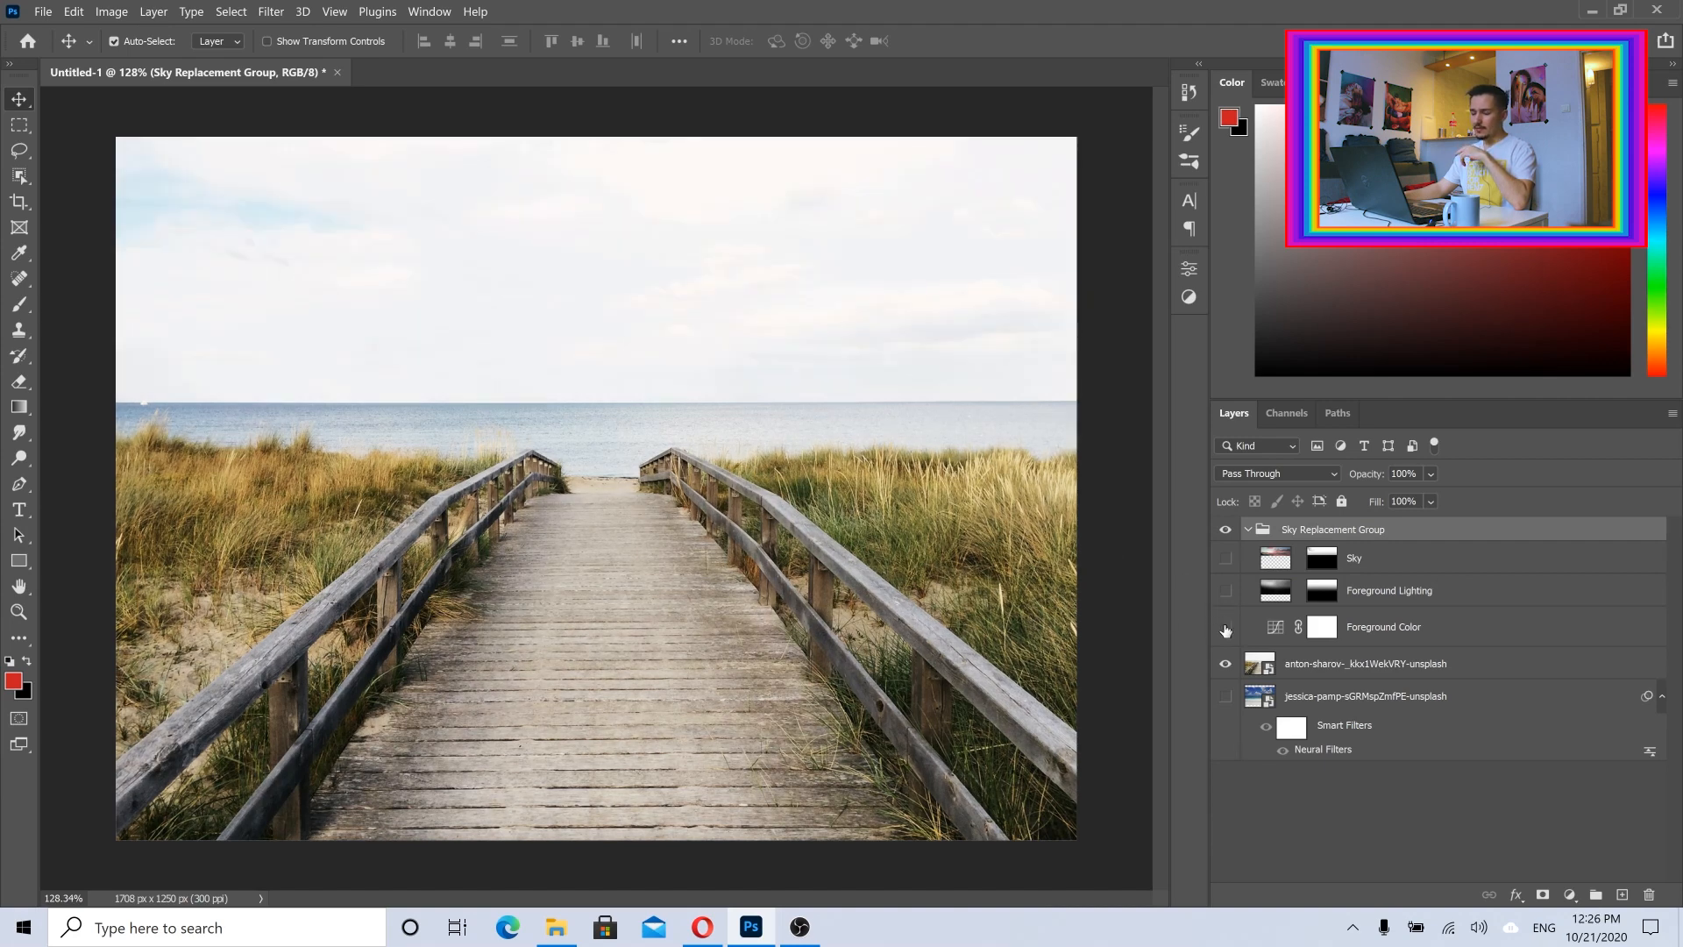
click(1225, 628)
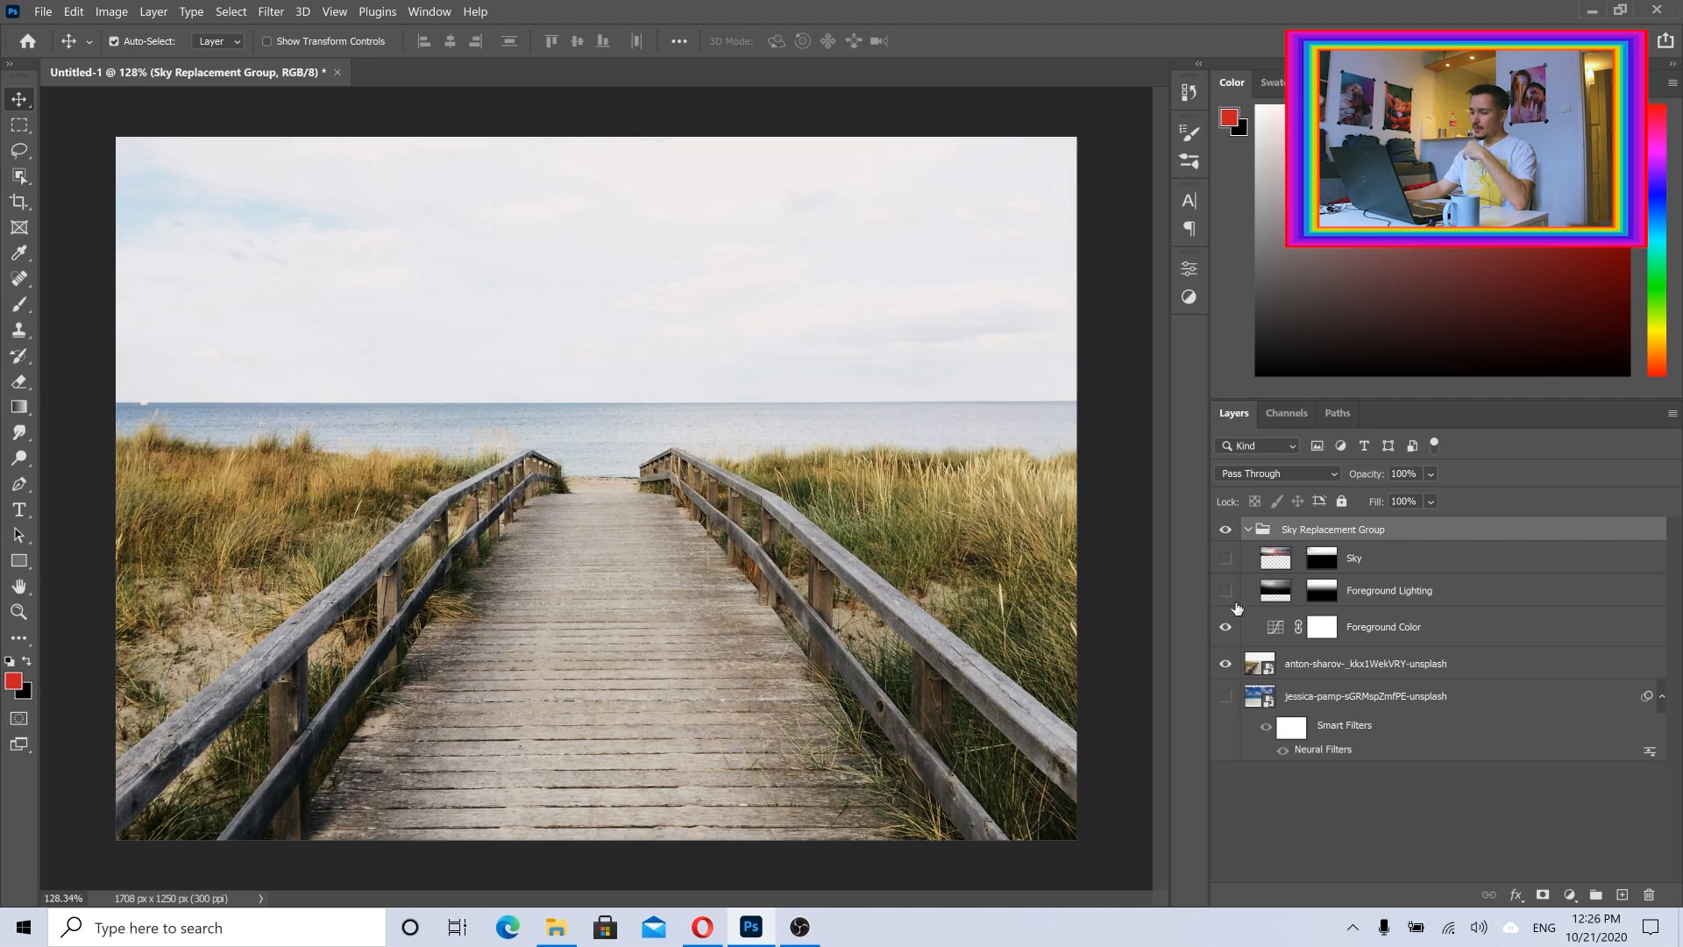
click(1225, 591)
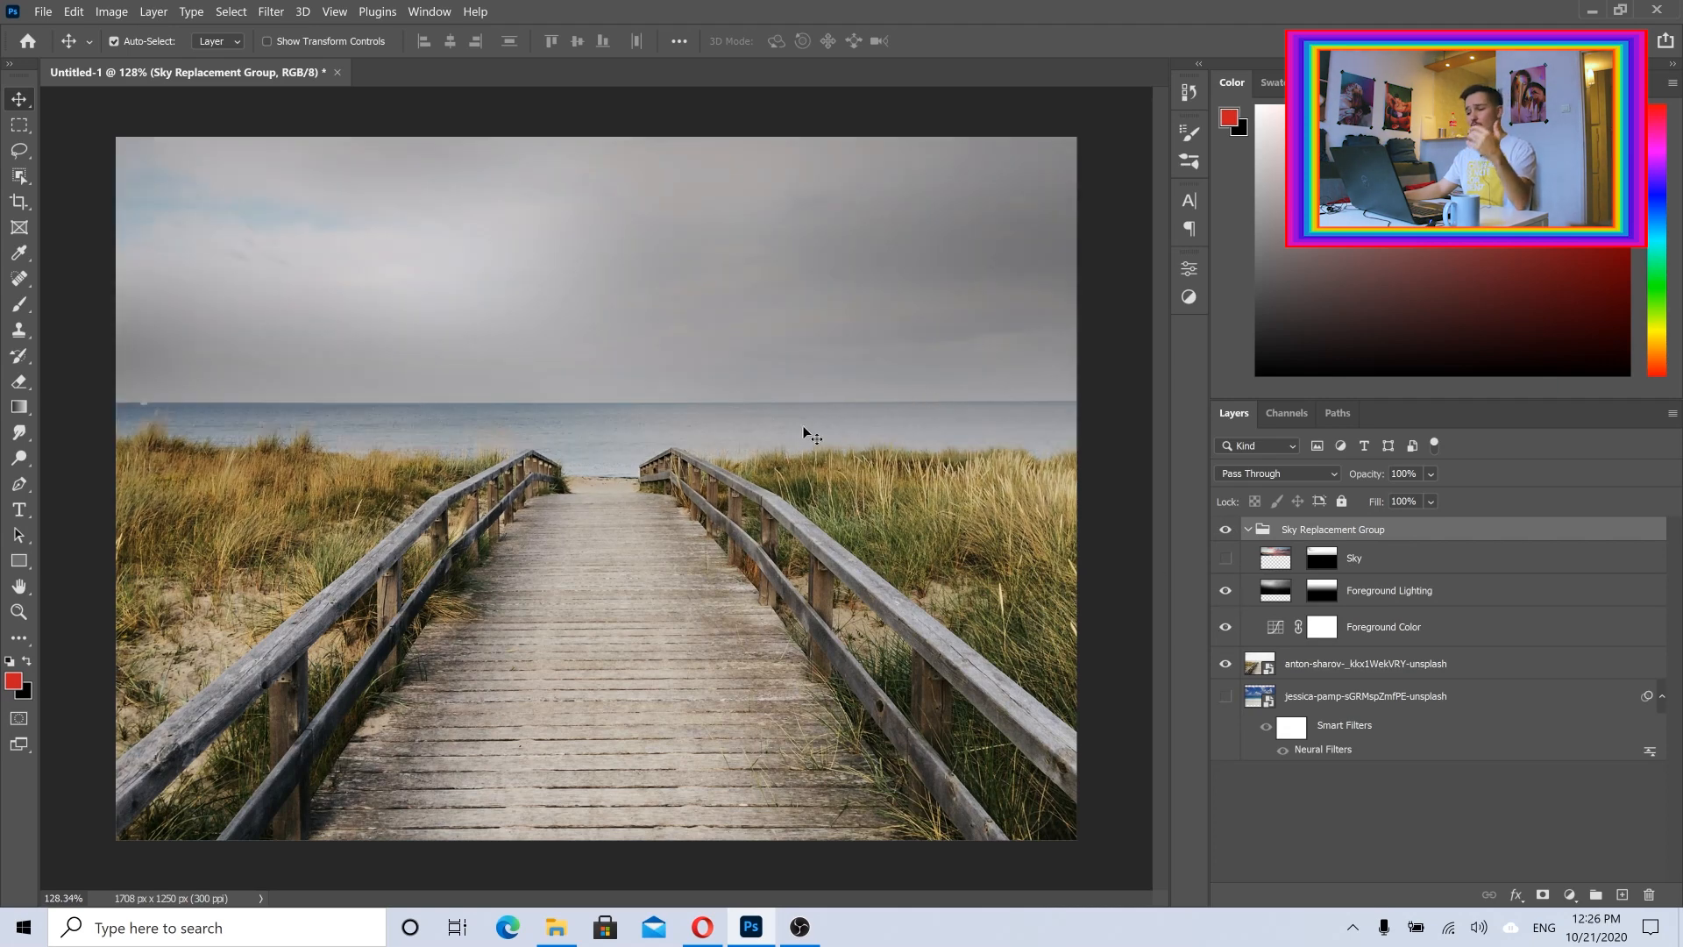
click(1226, 558)
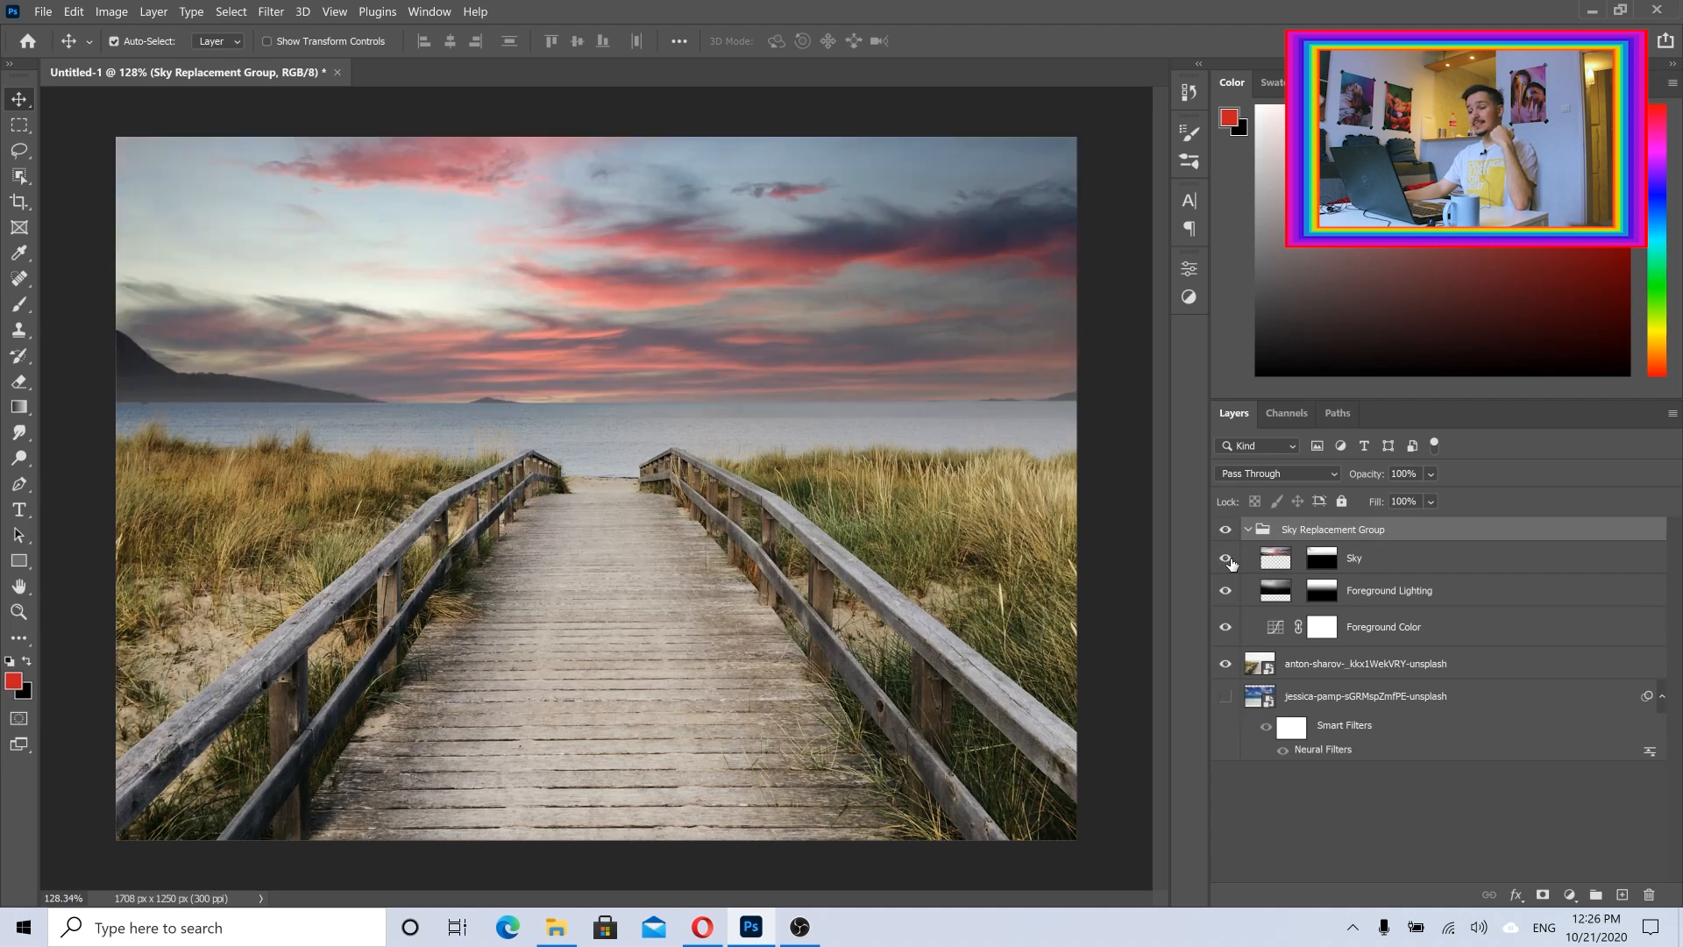